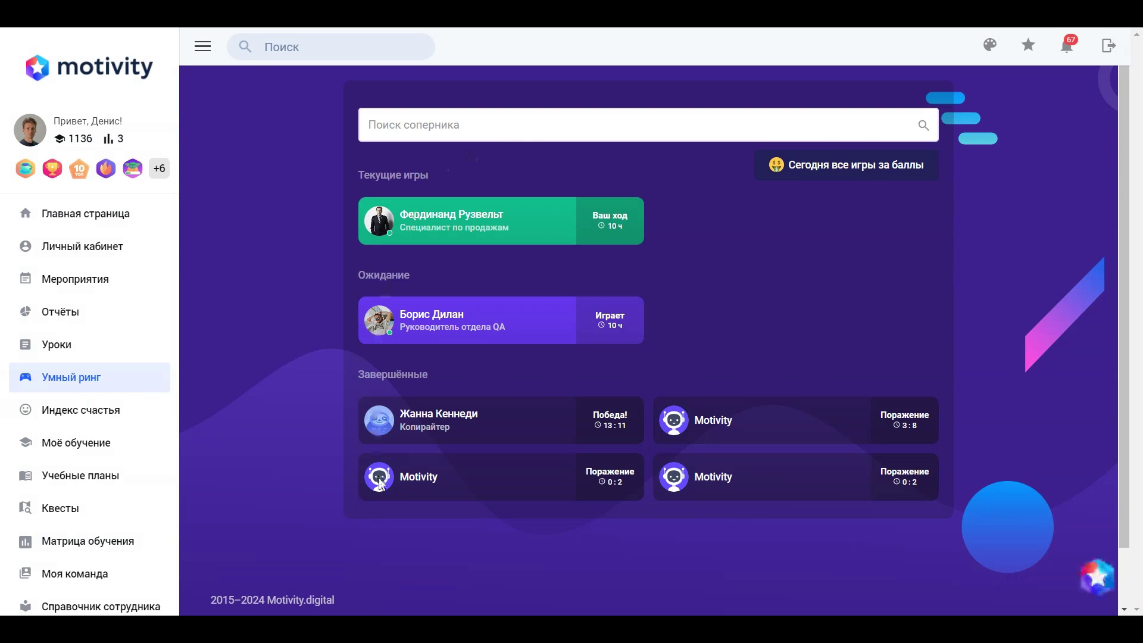
# Open the 'Ваш ход' game card and start playing its round.
pyautogui.scroll(-1, 793, 537)
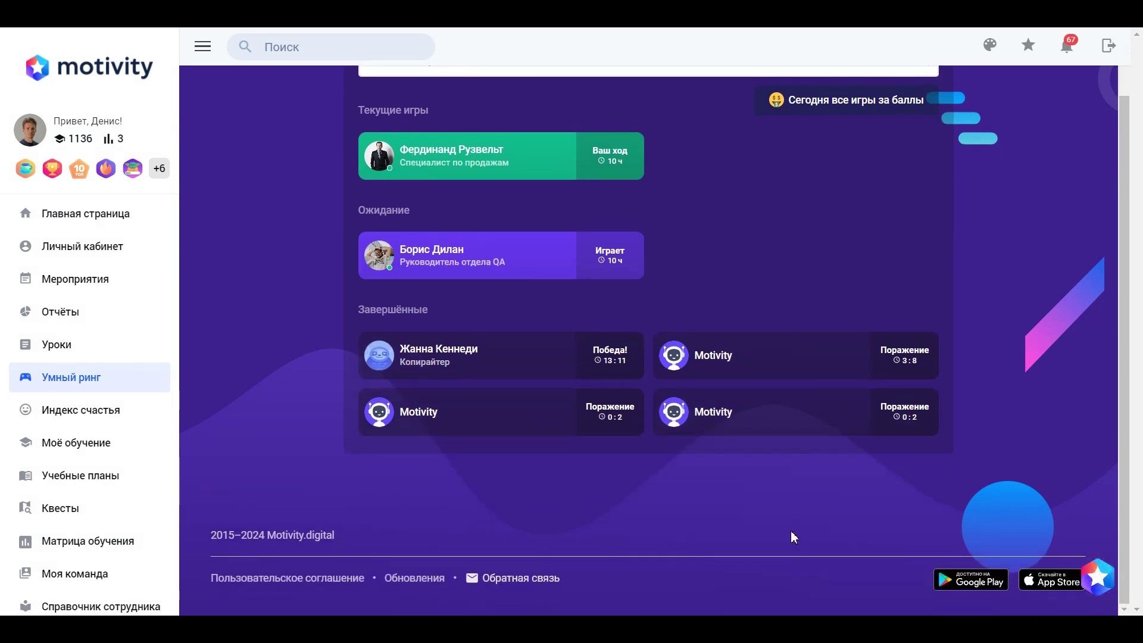
pyautogui.scroll(1, 794, 537)
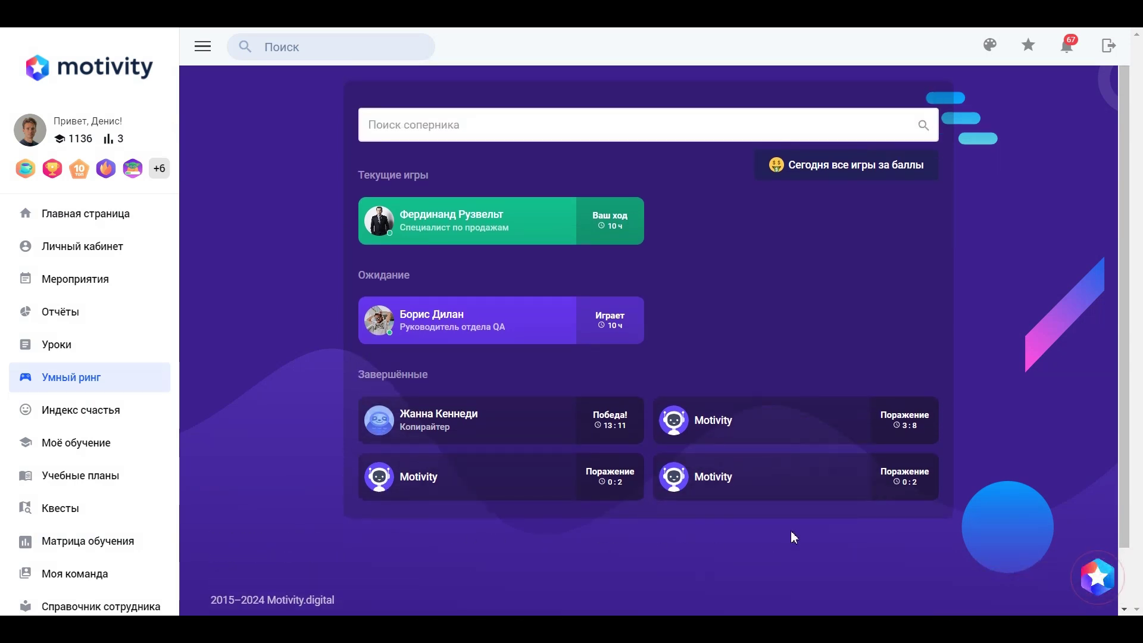
pyautogui.click(615, 223)
pyautogui.click(694, 349)
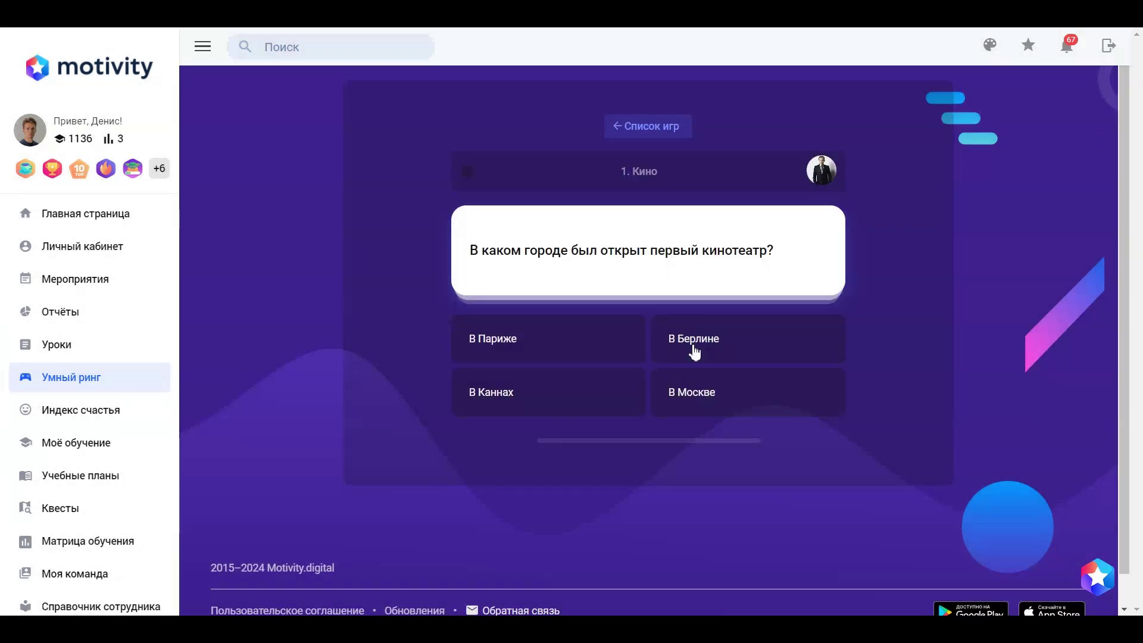
# Answer the three Кино questions (В Париже, second answer, Золотая маска) and return to the game list.
pyautogui.click(579, 335)
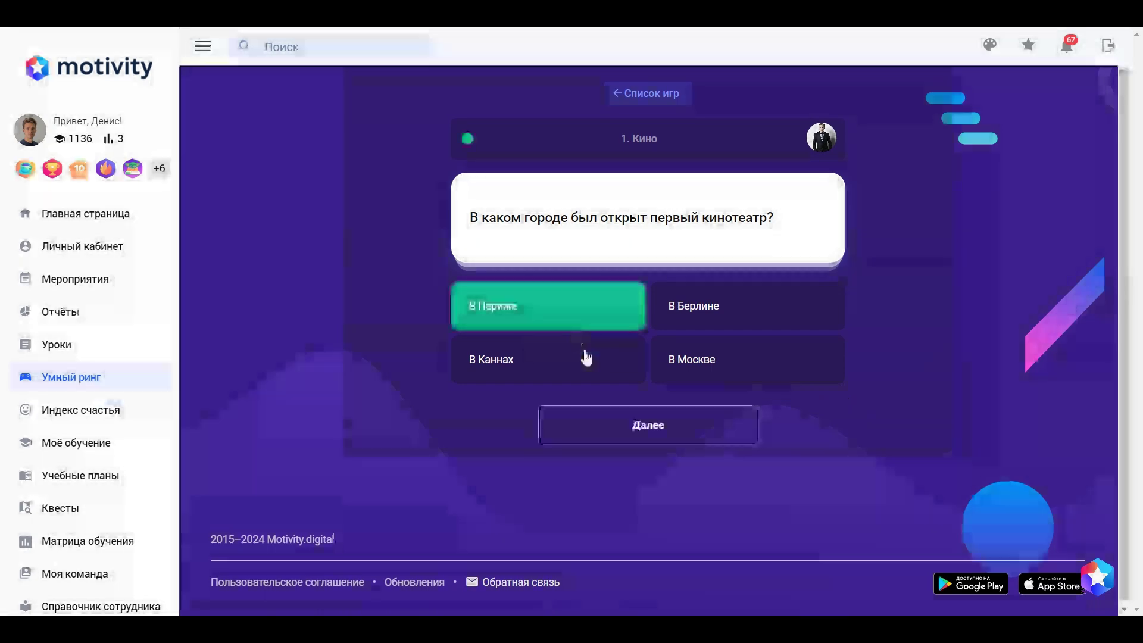
pyautogui.click(641, 423)
pyautogui.click(538, 373)
pyautogui.click(650, 443)
pyautogui.click(708, 322)
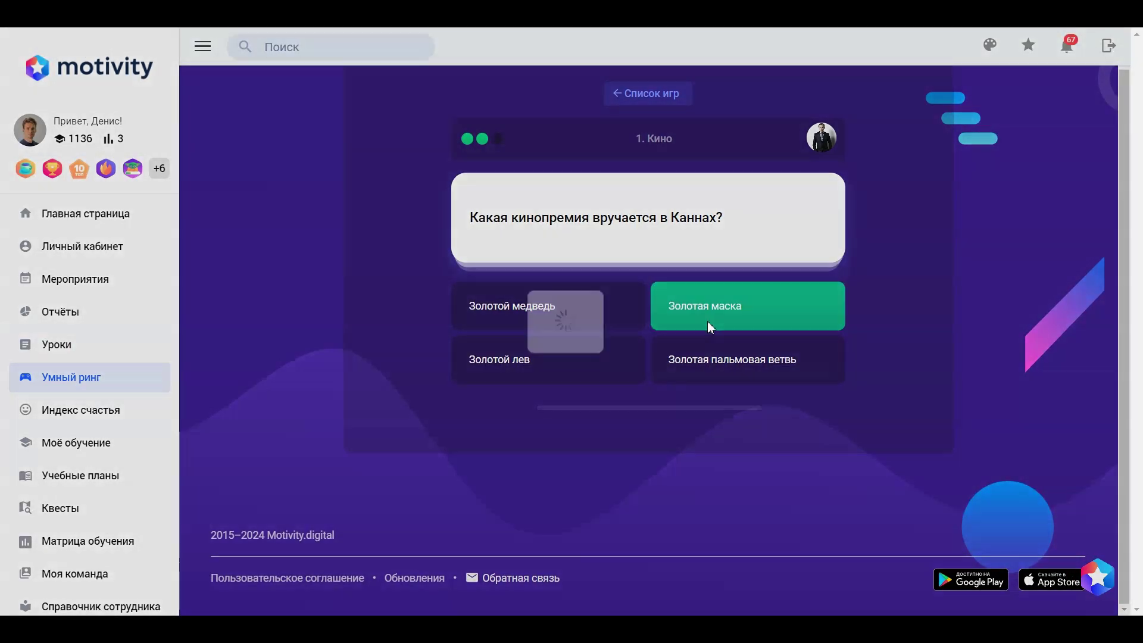
pyautogui.click(655, 434)
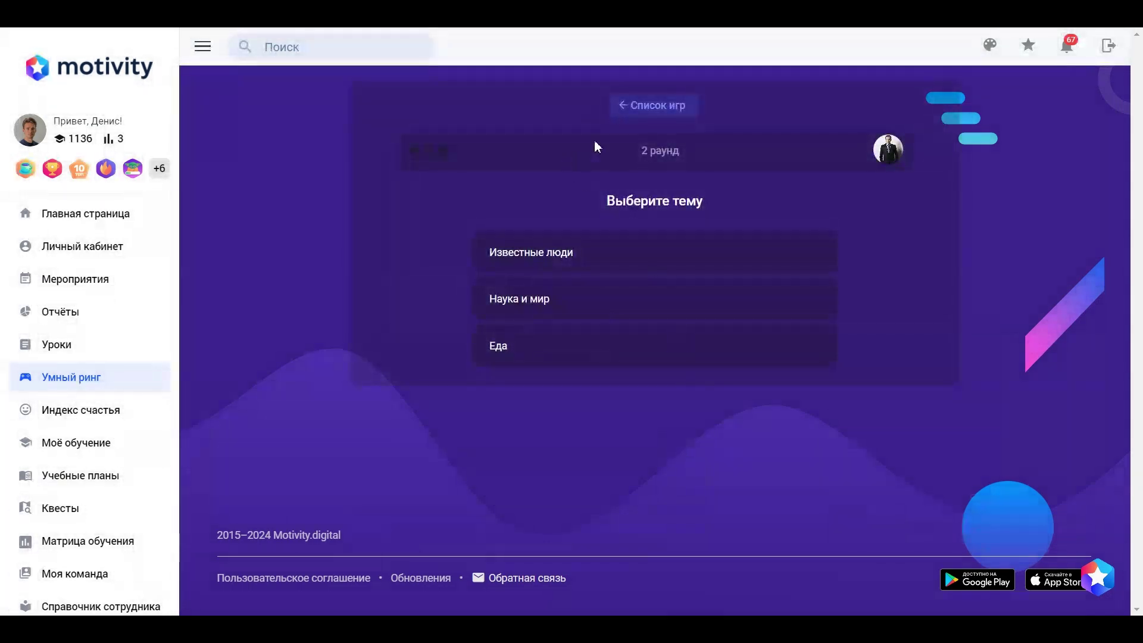
pyautogui.click(655, 107)
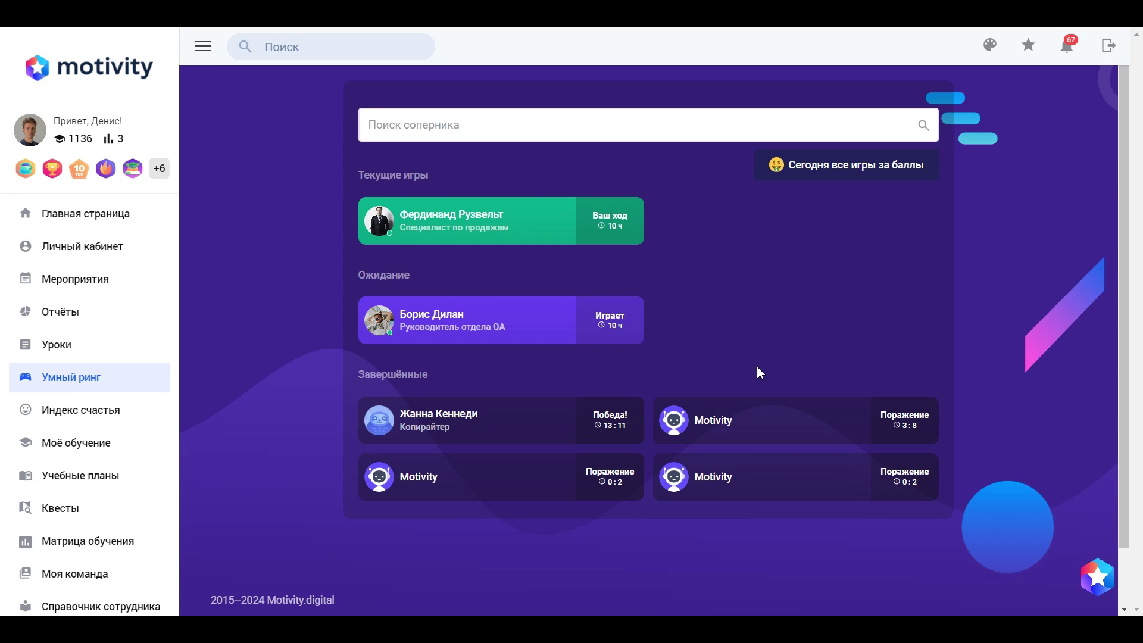
# Go to the admin panel's Обучение > Умный ринг page.
pyautogui.scroll(-10, 108, 468)
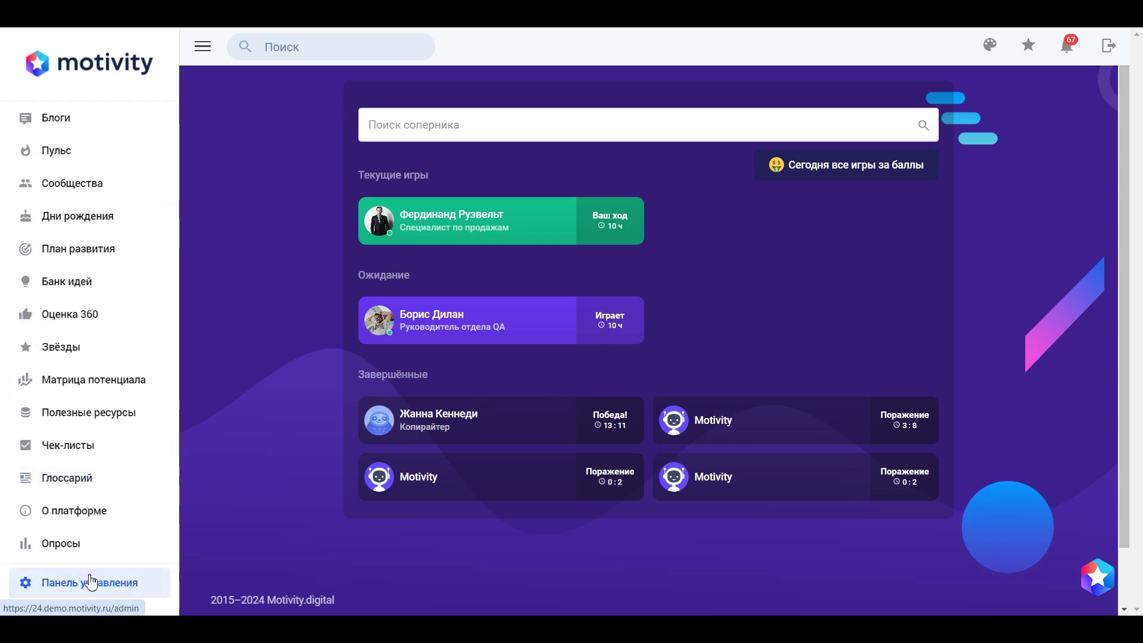
pyautogui.click(87, 587)
pyautogui.click(273, 44)
pyautogui.click(273, 298)
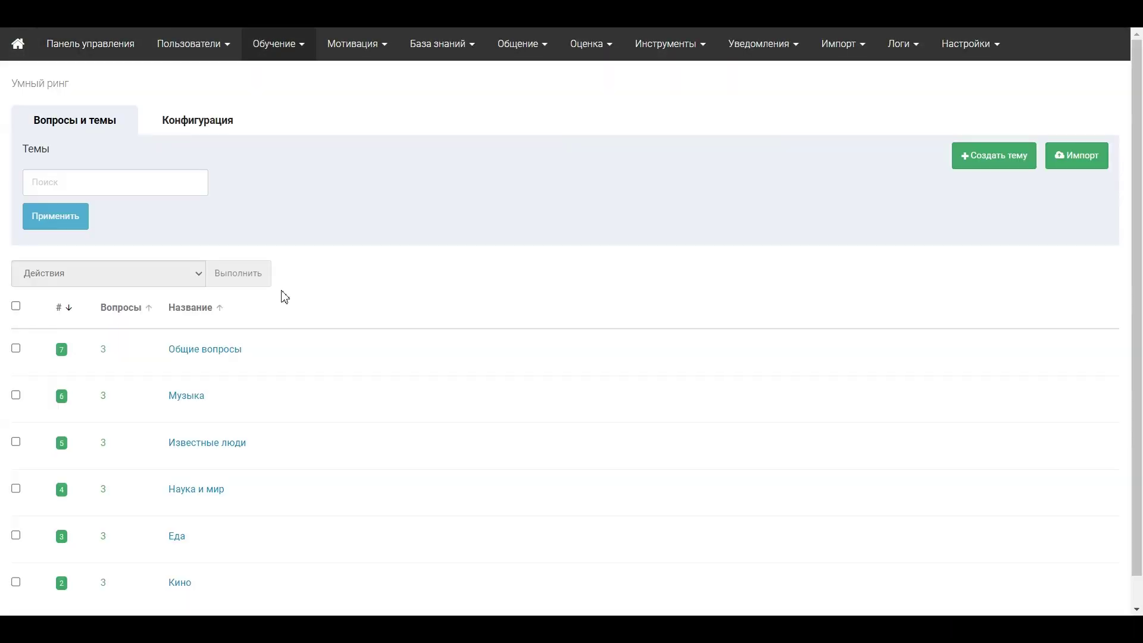
# Select all topics, view the bulk actions list, then close it and deselect the topics.
pyautogui.scroll(-1, 204, 256)
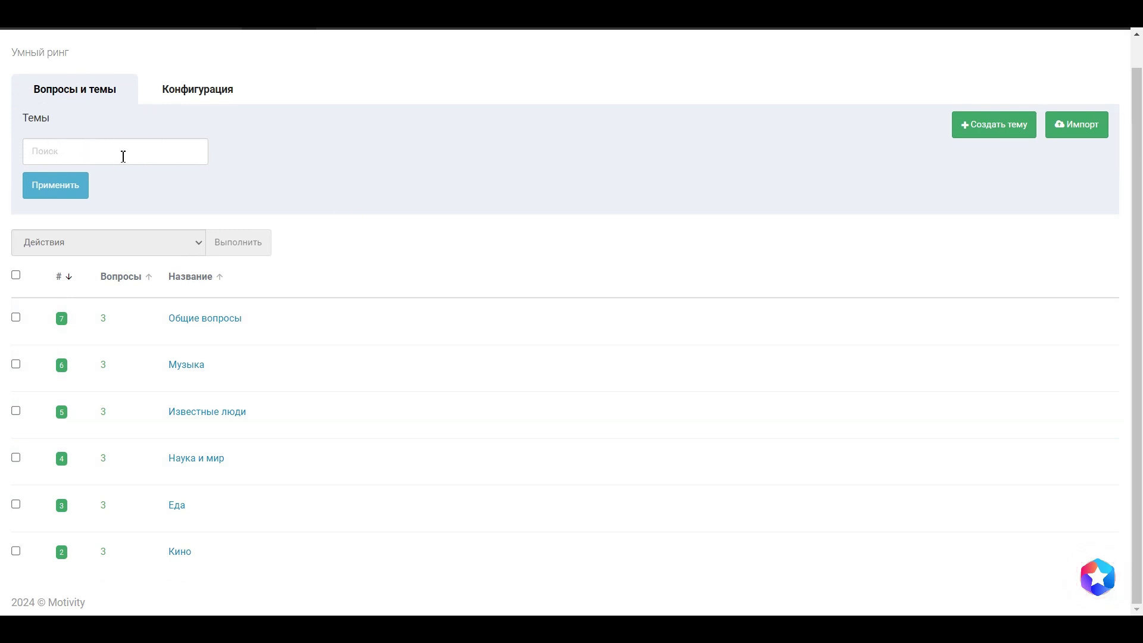
pyautogui.click(16, 276)
pyautogui.click(190, 252)
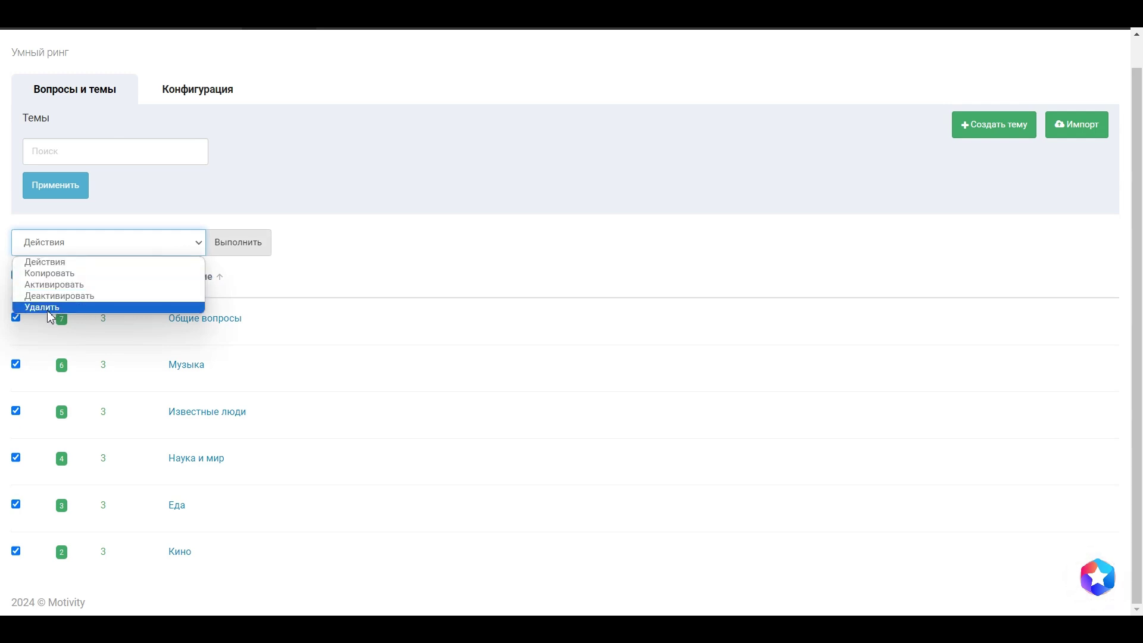
pyautogui.click(404, 271)
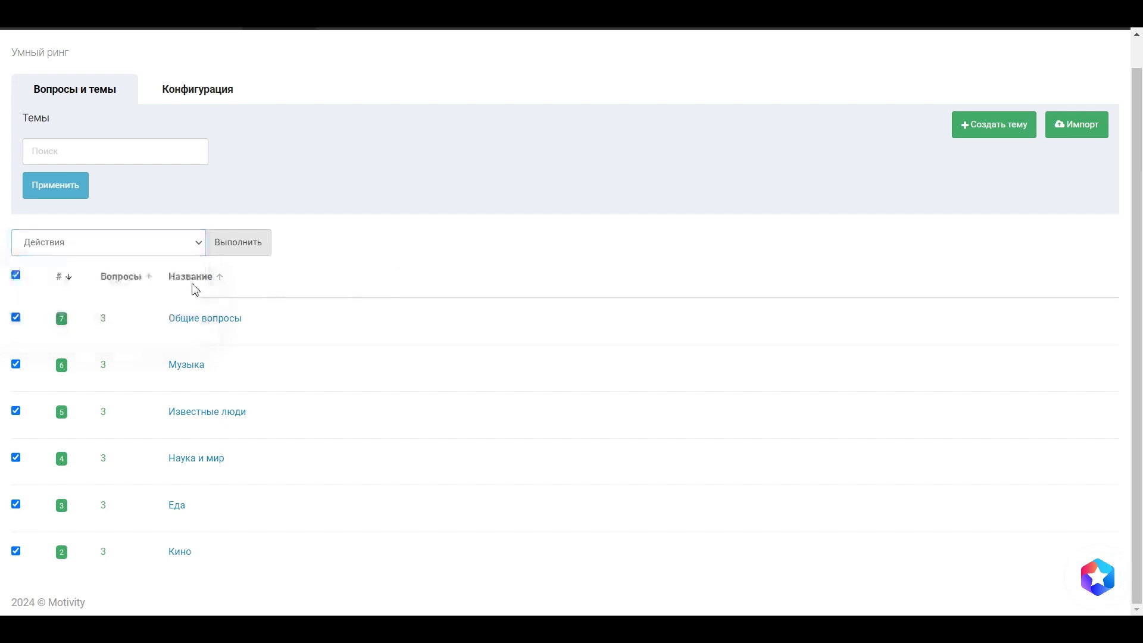
pyautogui.click(15, 274)
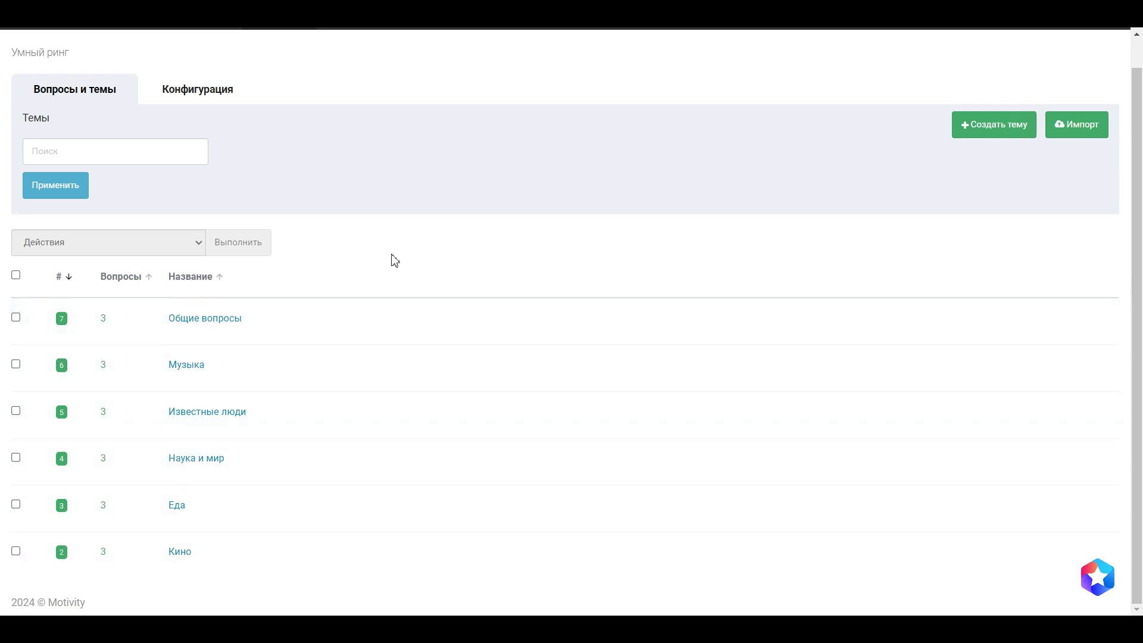
# Create and save a new quiz topic named 'Спорт'.
pyautogui.click(991, 131)
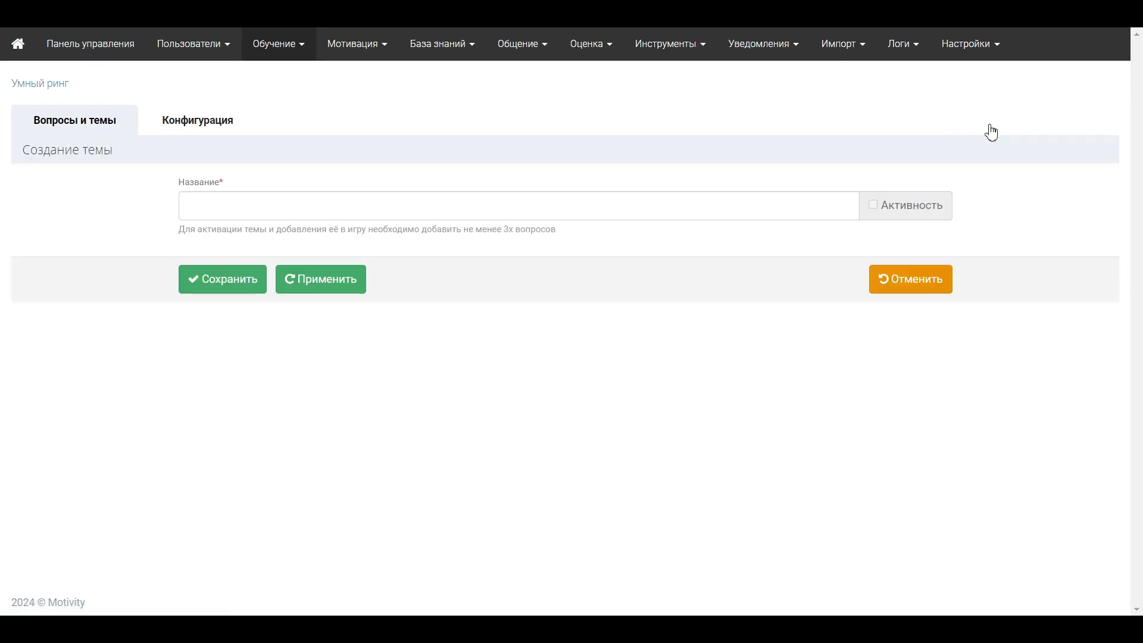
pyautogui.click(364, 205)
pyautogui.write('Спорт')
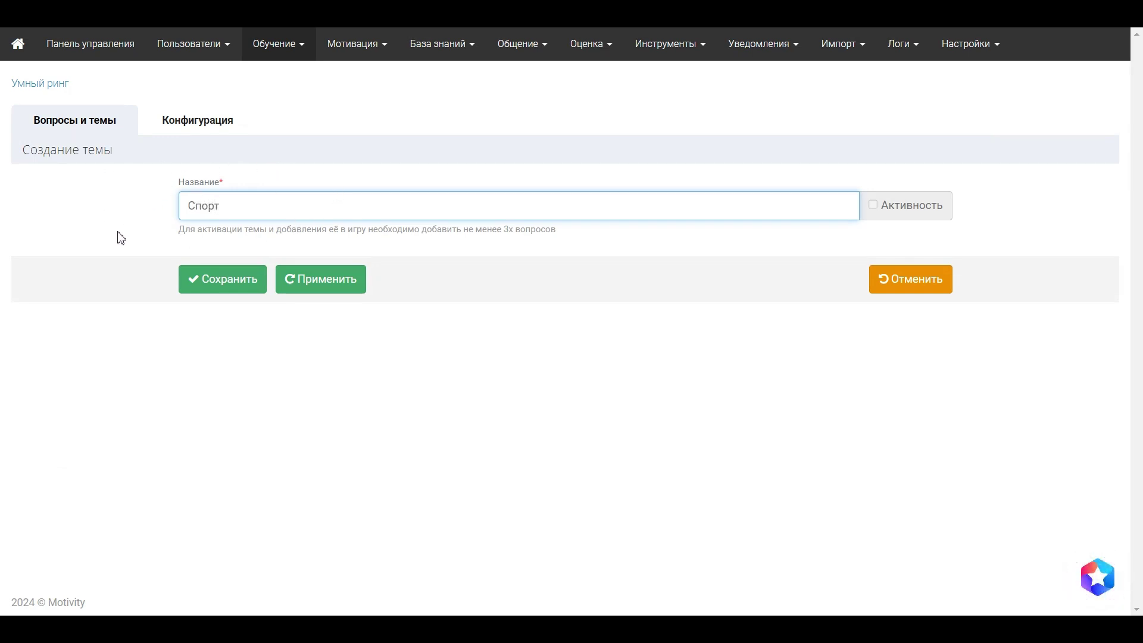
pyautogui.click(240, 281)
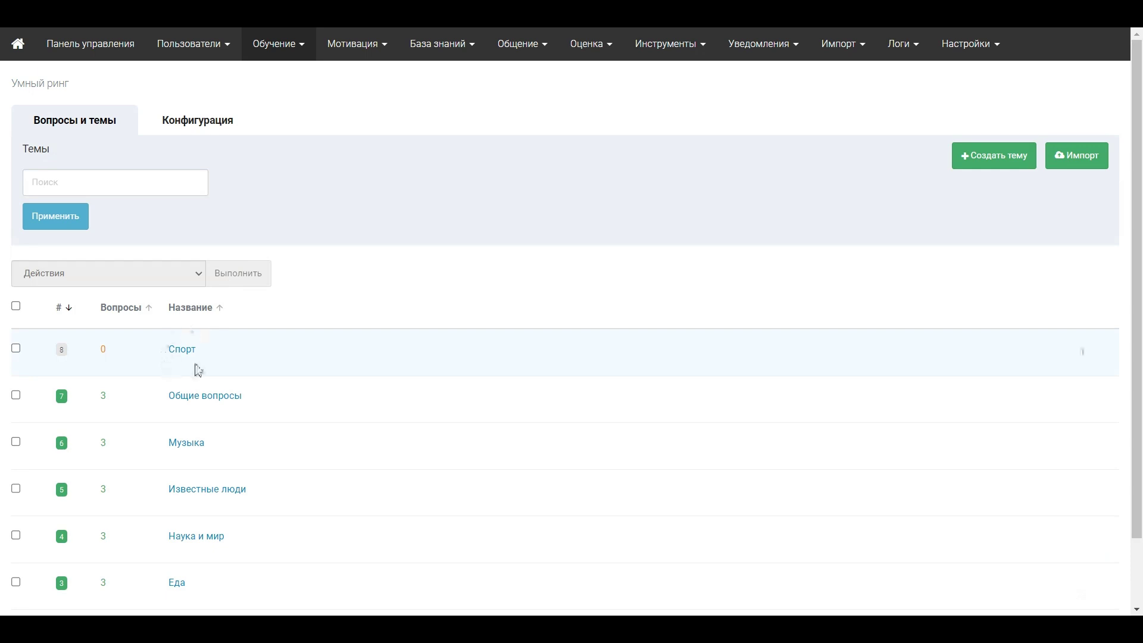
# Open the Спорт topic's edit page, go to Импорт вопросов, and bring up the question spreadsheet.
pyautogui.scroll(-2, 270, 356)
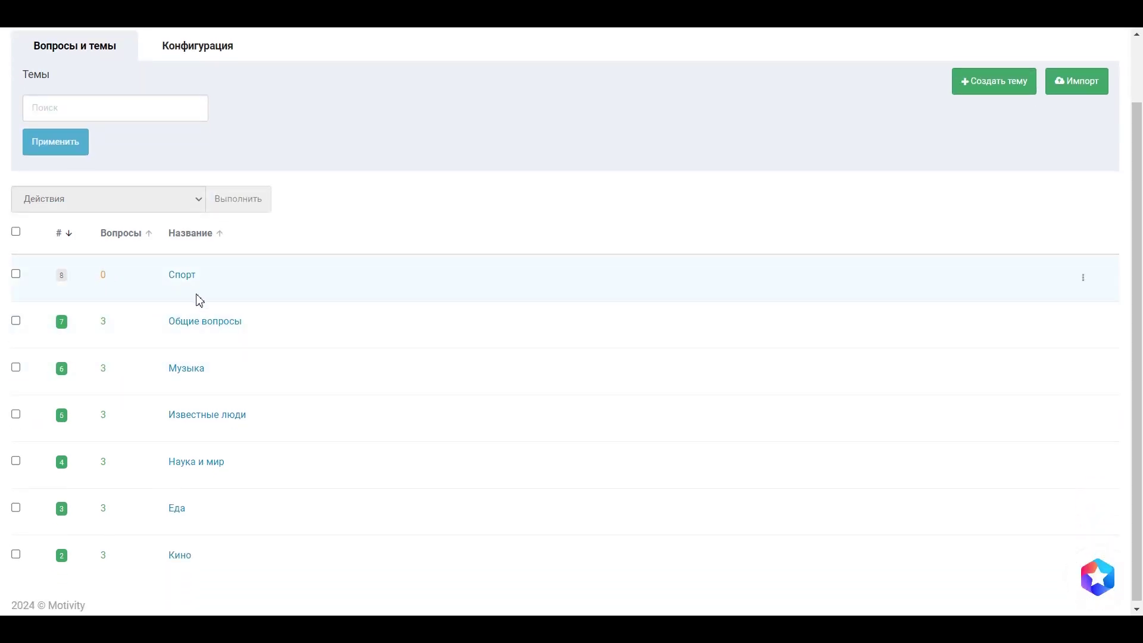
pyautogui.scroll(2, 202, 316)
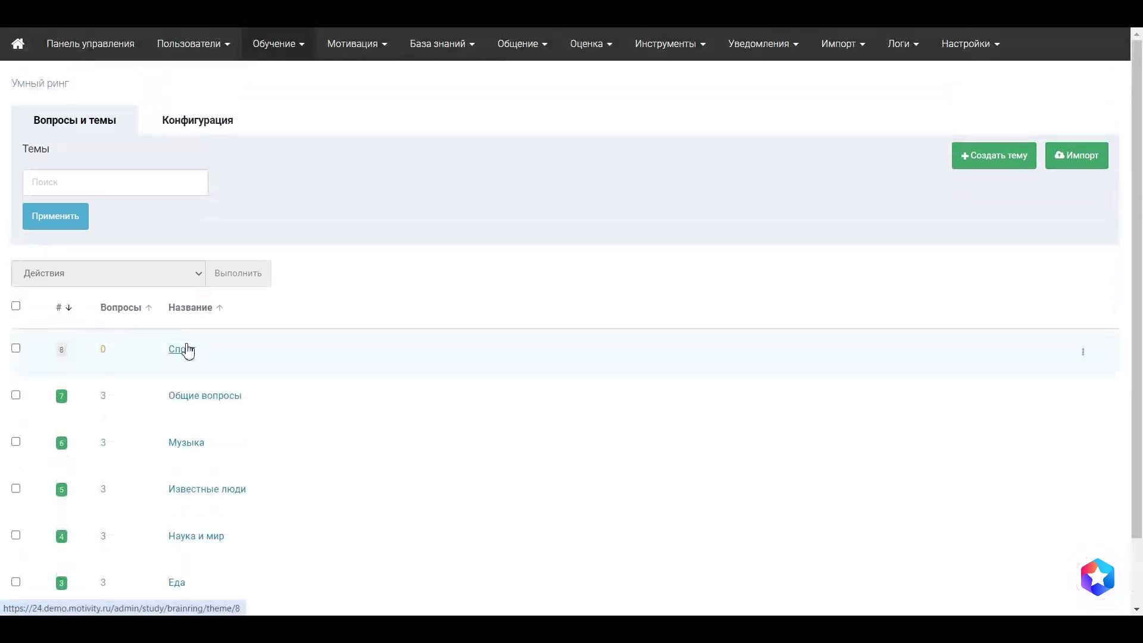
pyautogui.click(187, 349)
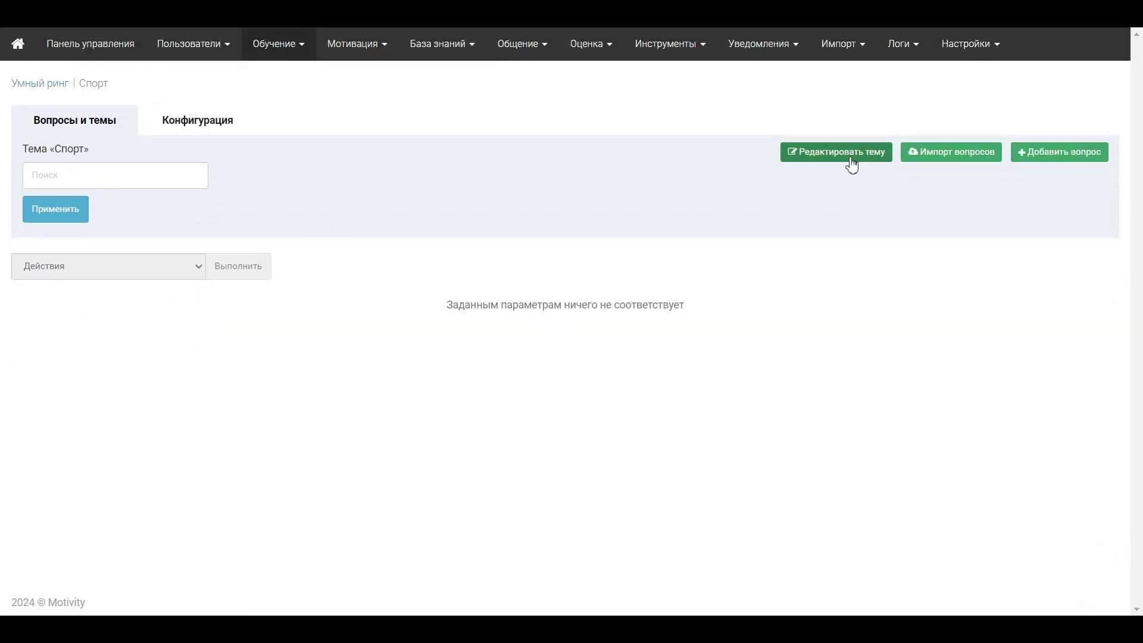
pyautogui.click(828, 154)
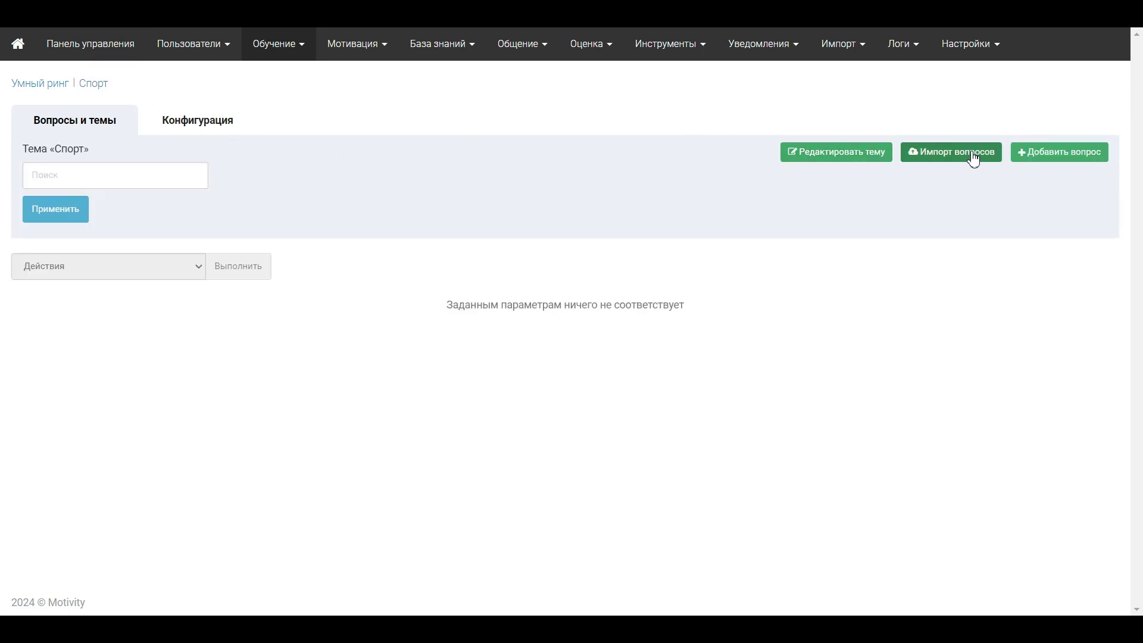
pyautogui.click(975, 158)
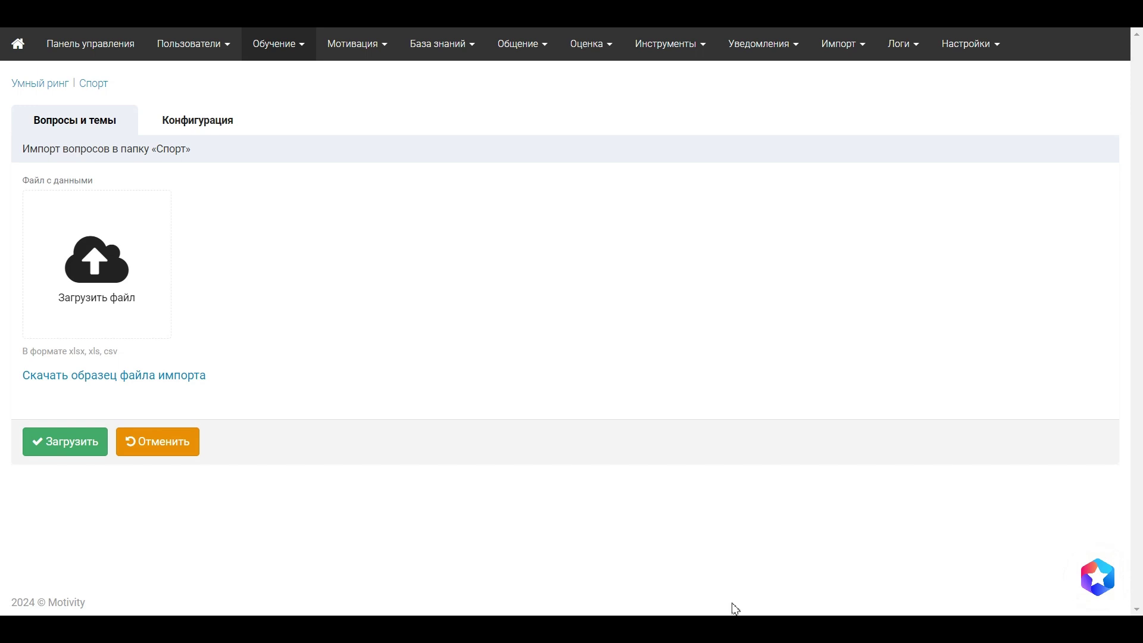
pyautogui.click(752, 547)
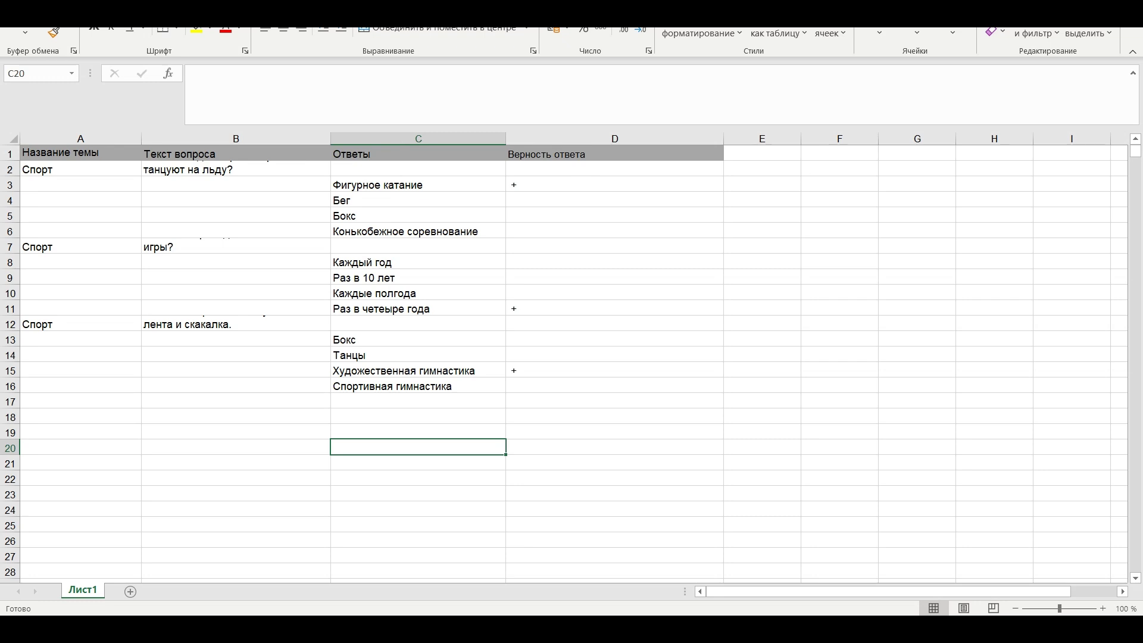
# Close the Excel sheet of Спорт questions, saving its changes.
pyautogui.hotkey('alt', 'F4')
pyautogui.click(494, 316)
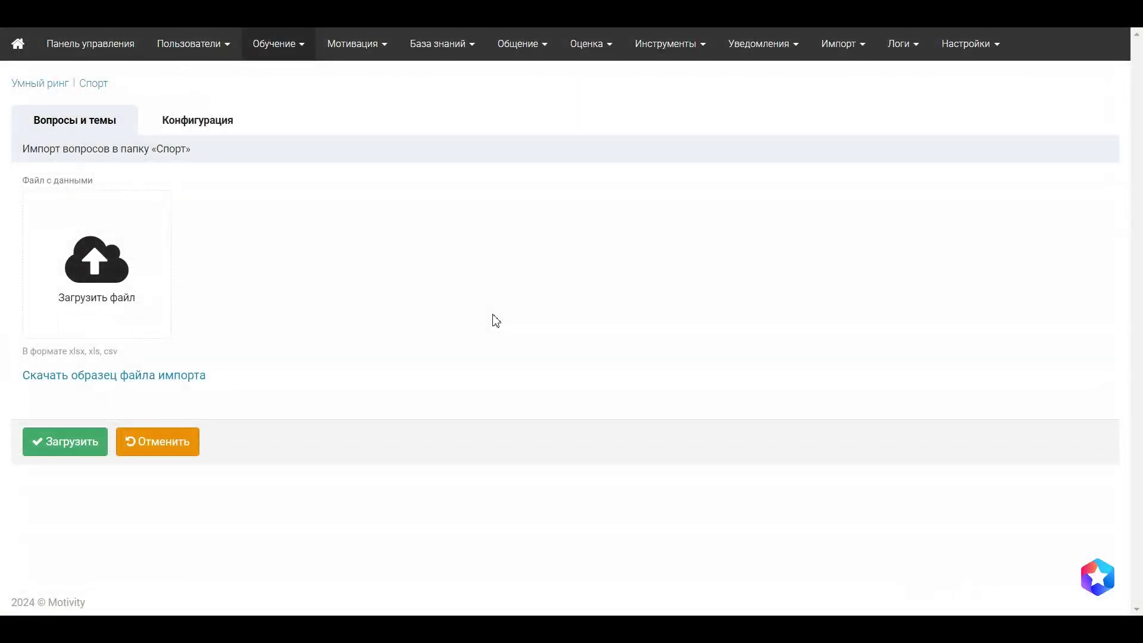
# Import example_ru.xlsx into Спорт and return to the Умный ринг topic list.
pyautogui.click(68, 444)
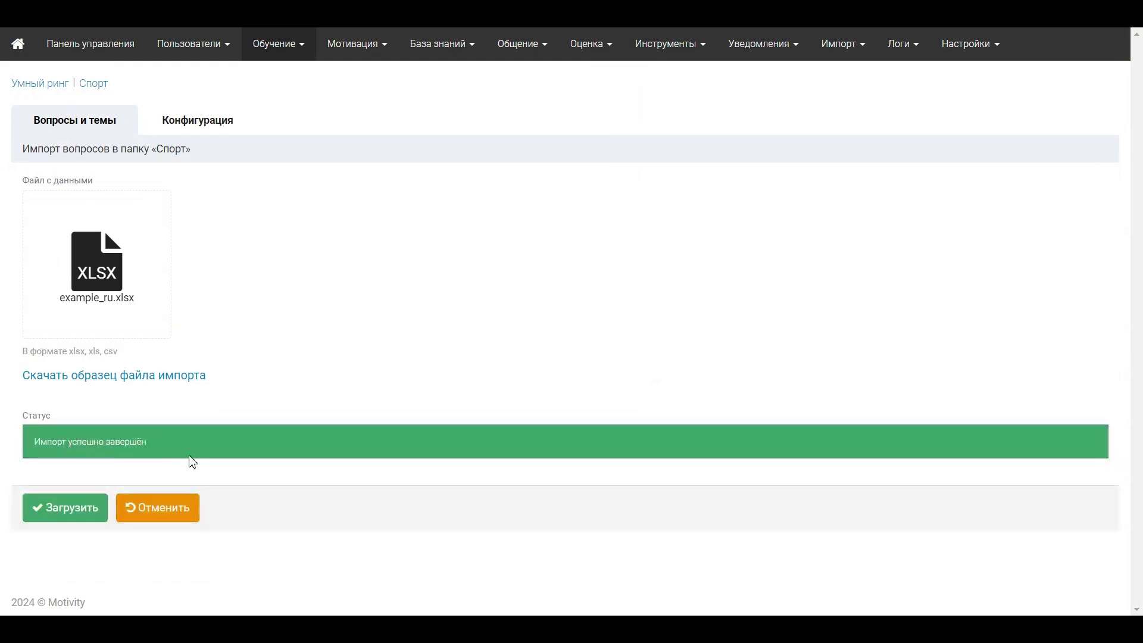
pyautogui.moveTo(127, 199)
pyautogui.click(37, 84)
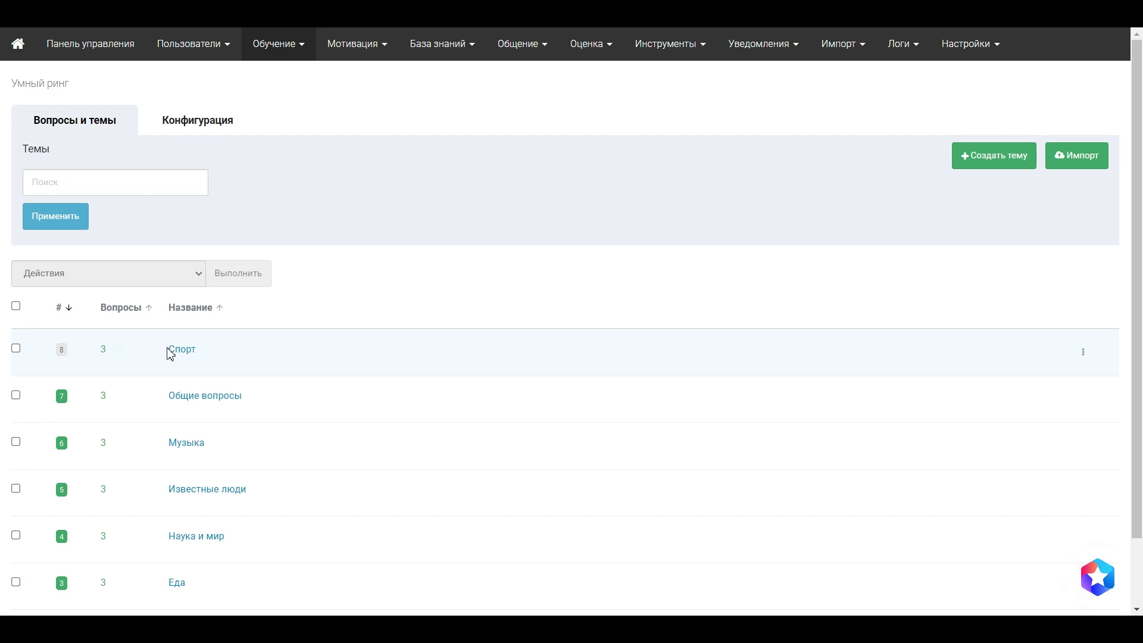
# Add and save a new Спорт question asking which sport needs a pool, with four answers.
pyautogui.click(182, 352)
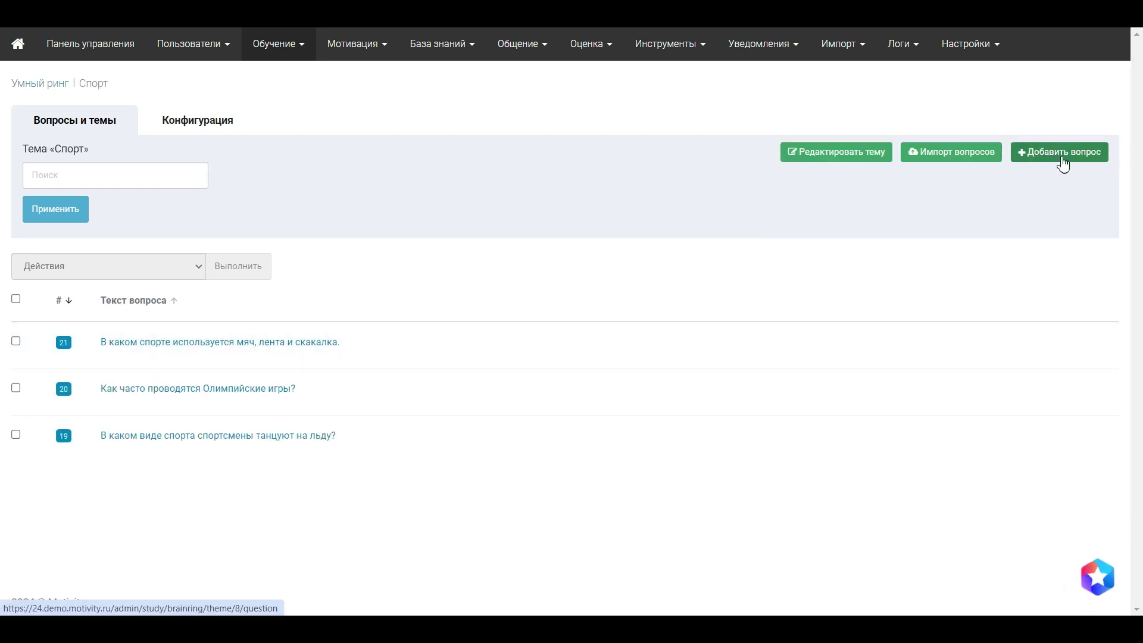
pyautogui.click(1064, 164)
pyautogui.click(276, 204)
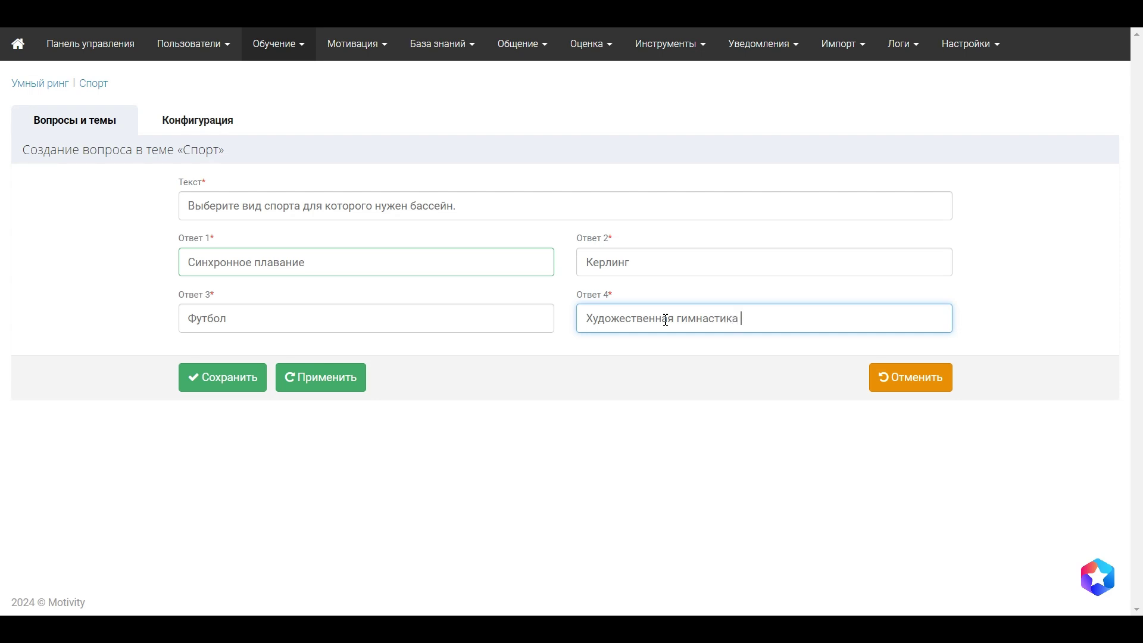
pyautogui.click(476, 378)
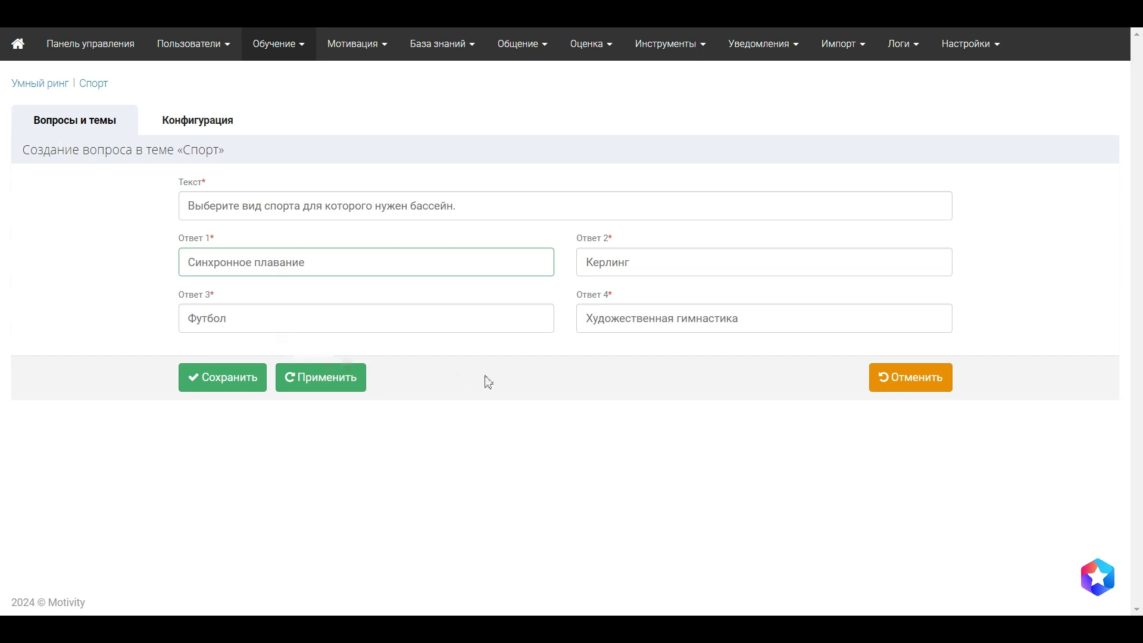
pyautogui.click(236, 381)
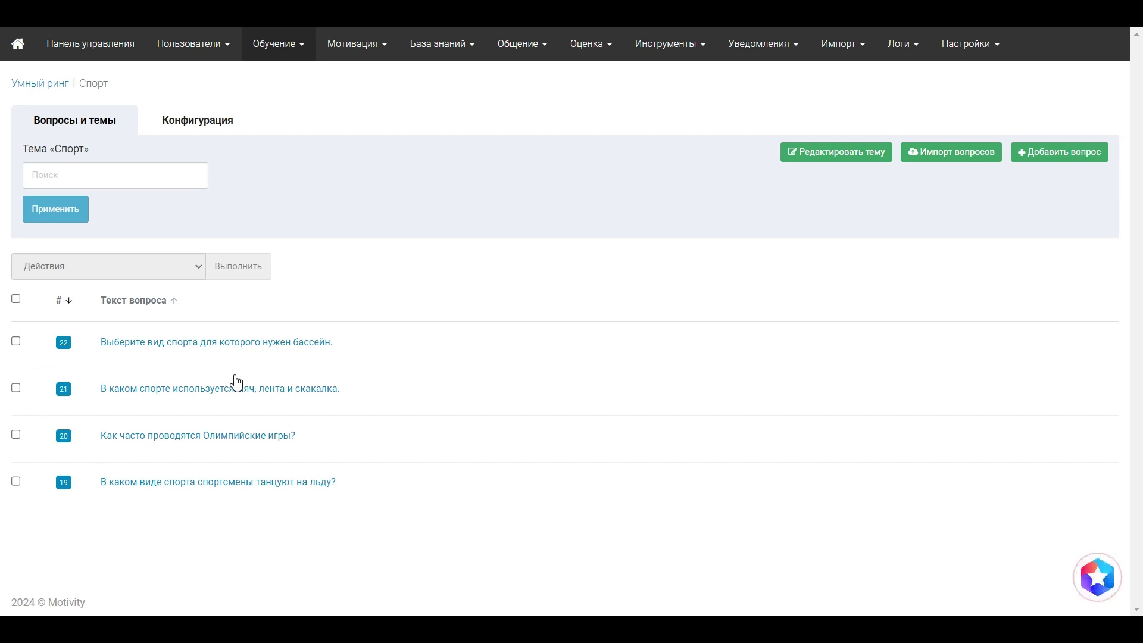
# Select all questions, dismiss the bulk actions list unchanged, and return to the Умный ринг themes list.
pyautogui.click(17, 299)
pyautogui.click(75, 273)
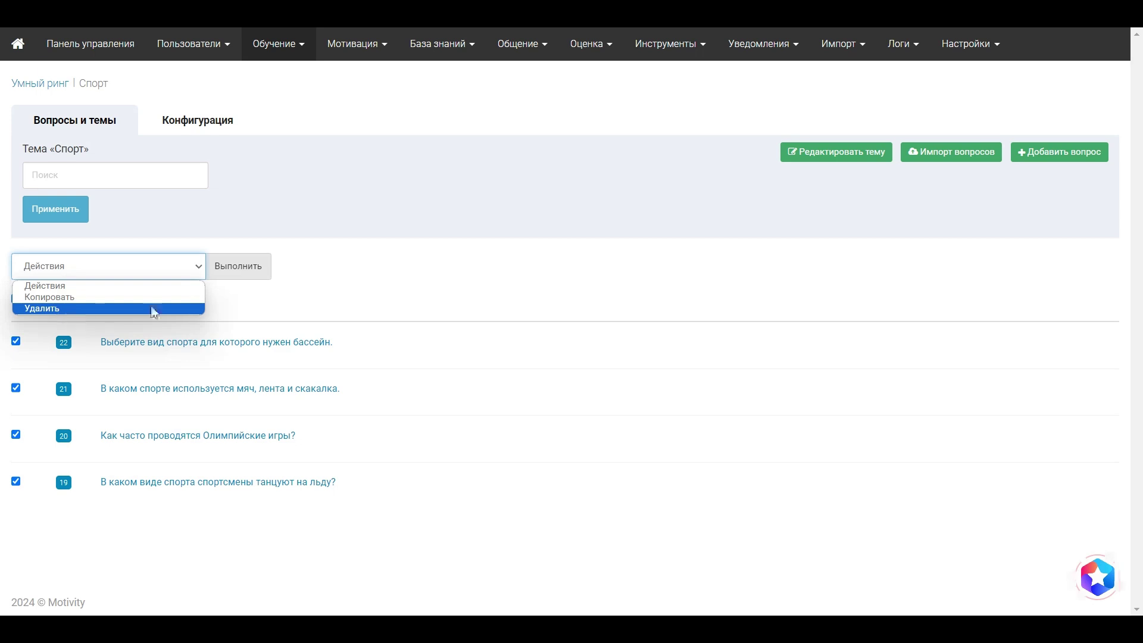
pyautogui.click(368, 291)
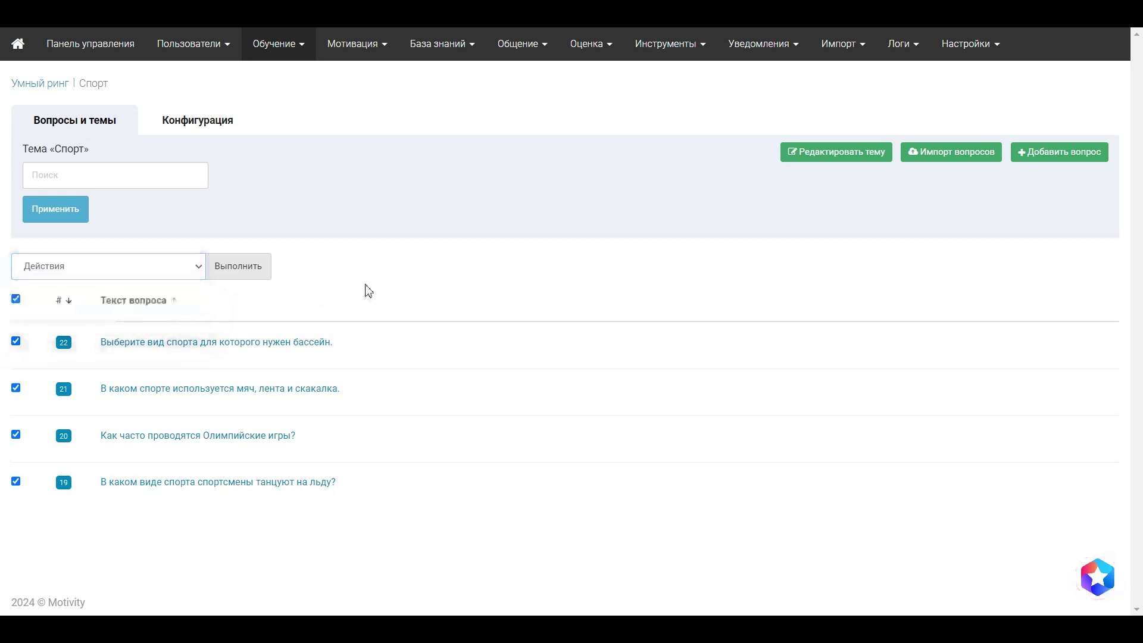
pyautogui.click(53, 89)
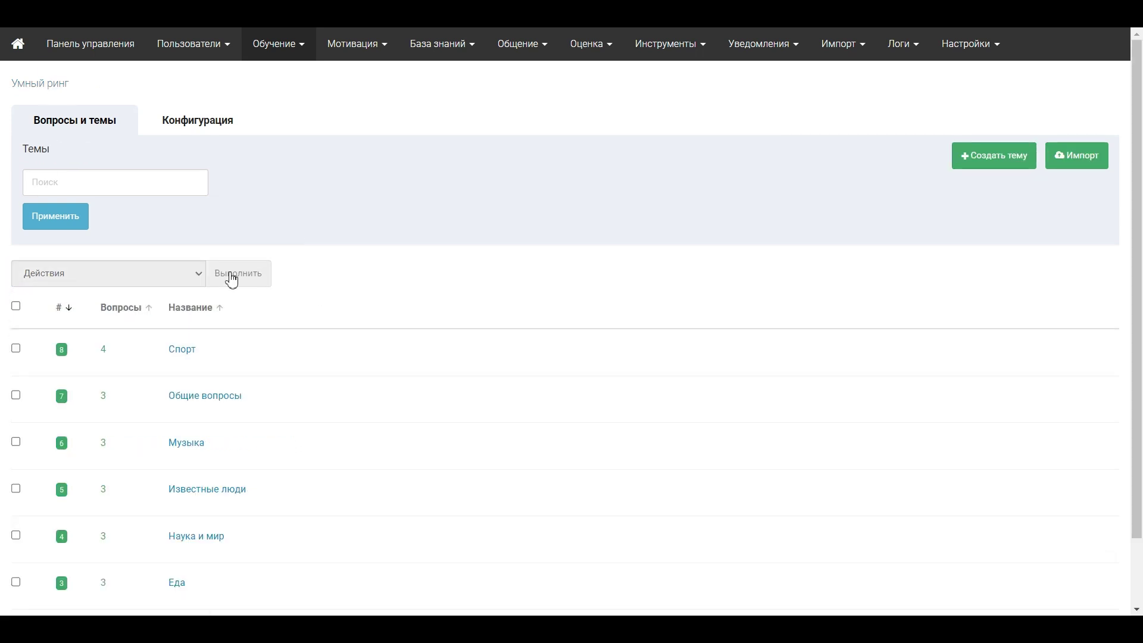
# On the Конфигурация tab, set session timeout to 8 hours and answer time to 40 seconds.
pyautogui.click(211, 129)
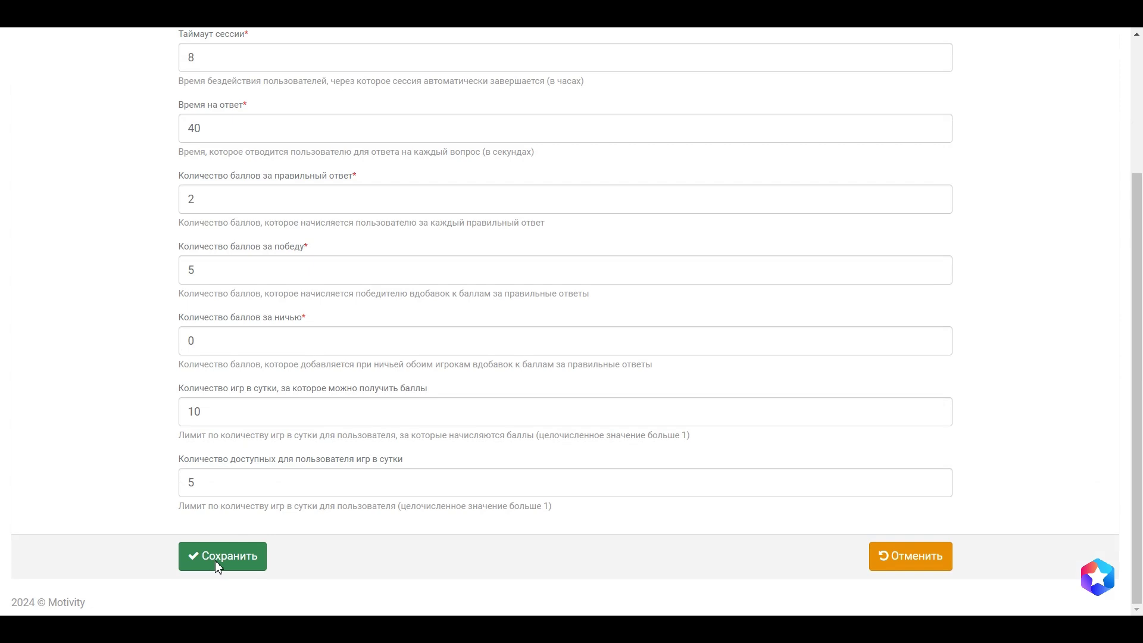
pyautogui.click(217, 561)
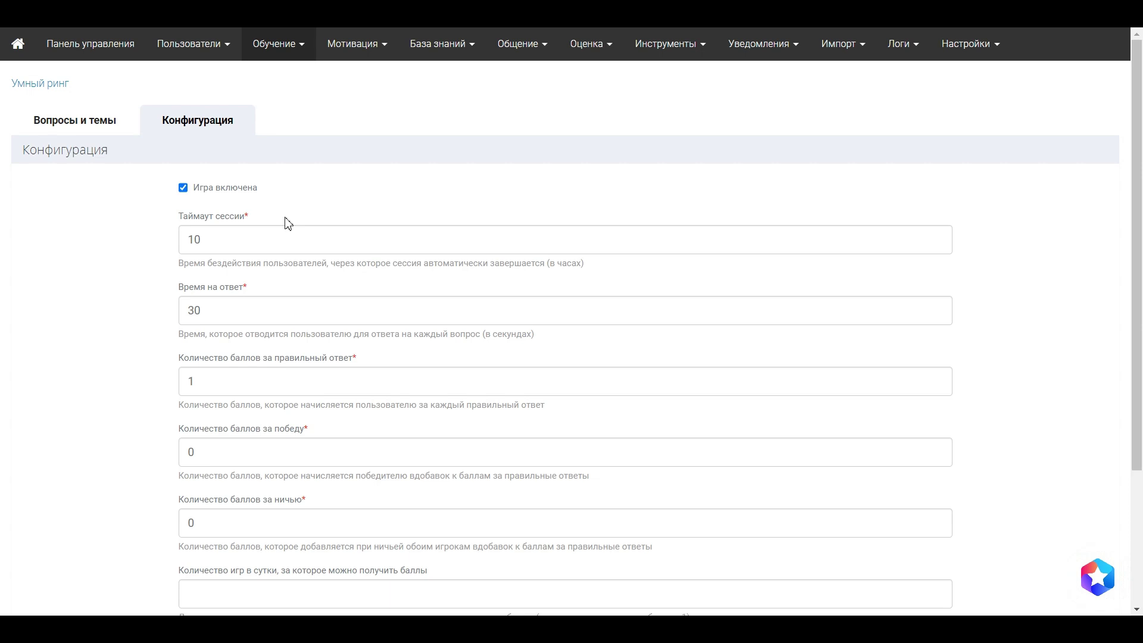
pyautogui.scroll(-1, 288, 223)
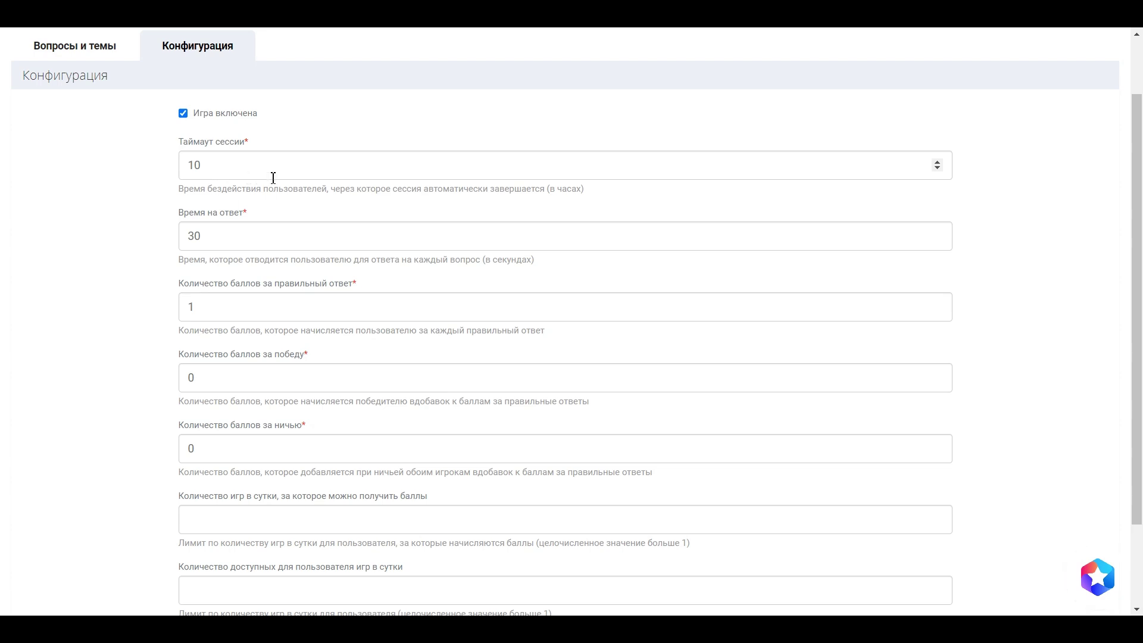
pyautogui.click(210, 167)
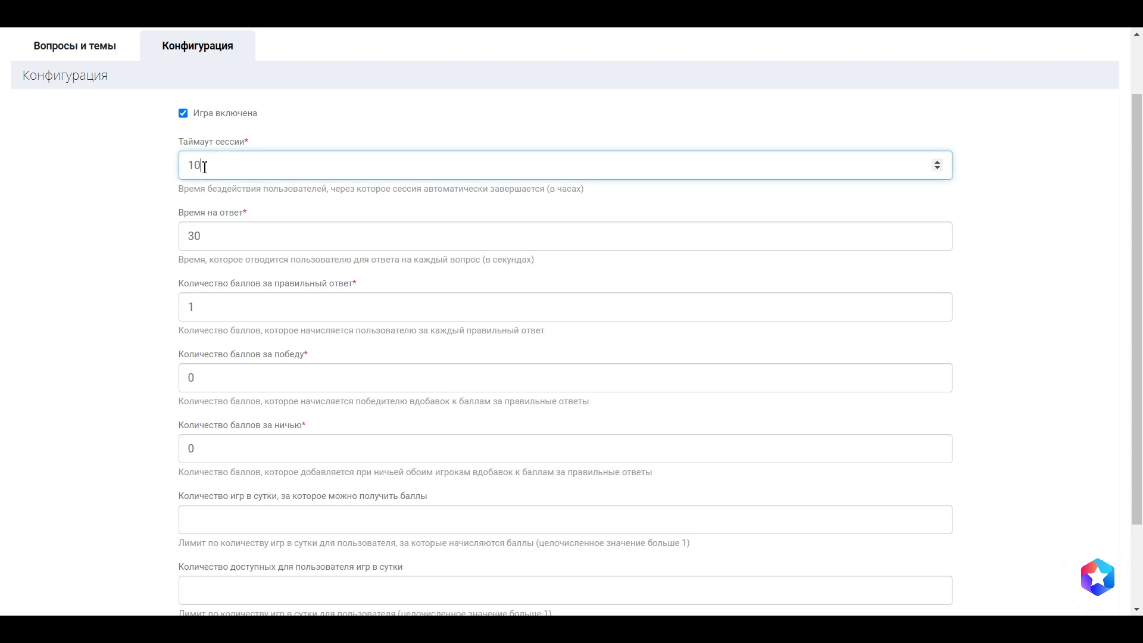
pyautogui.write('8')
pyautogui.doubleClick(190, 236)
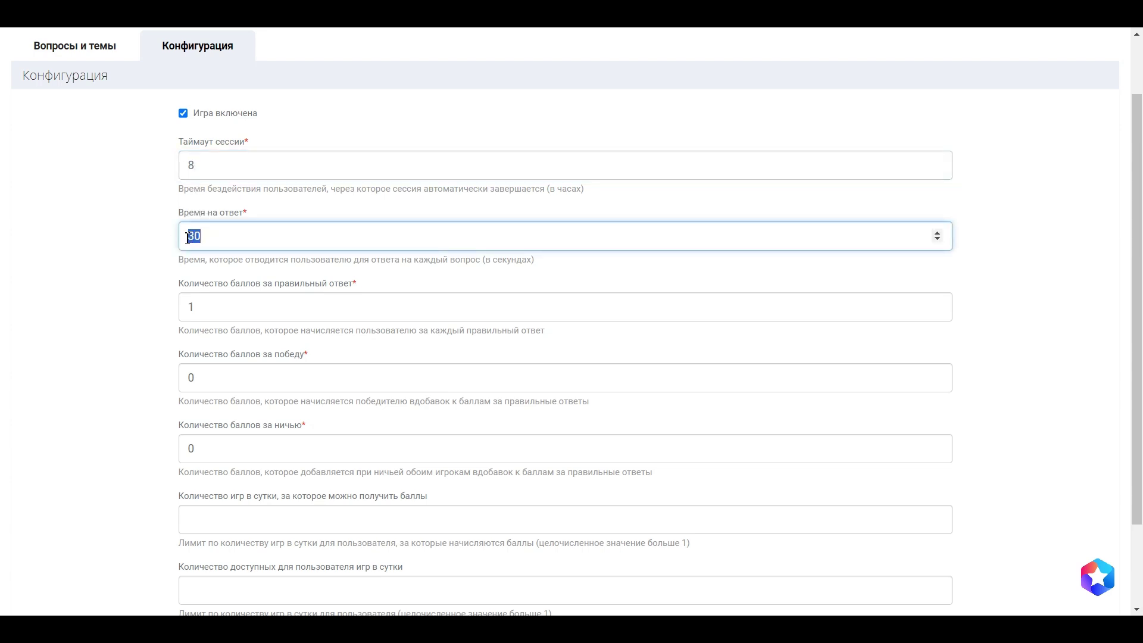
pyautogui.write('40')
# Set points to 2 per correct answer, 5 for a win and 0 for a draw.
pyautogui.doubleClick(190, 307)
pyautogui.write('2')
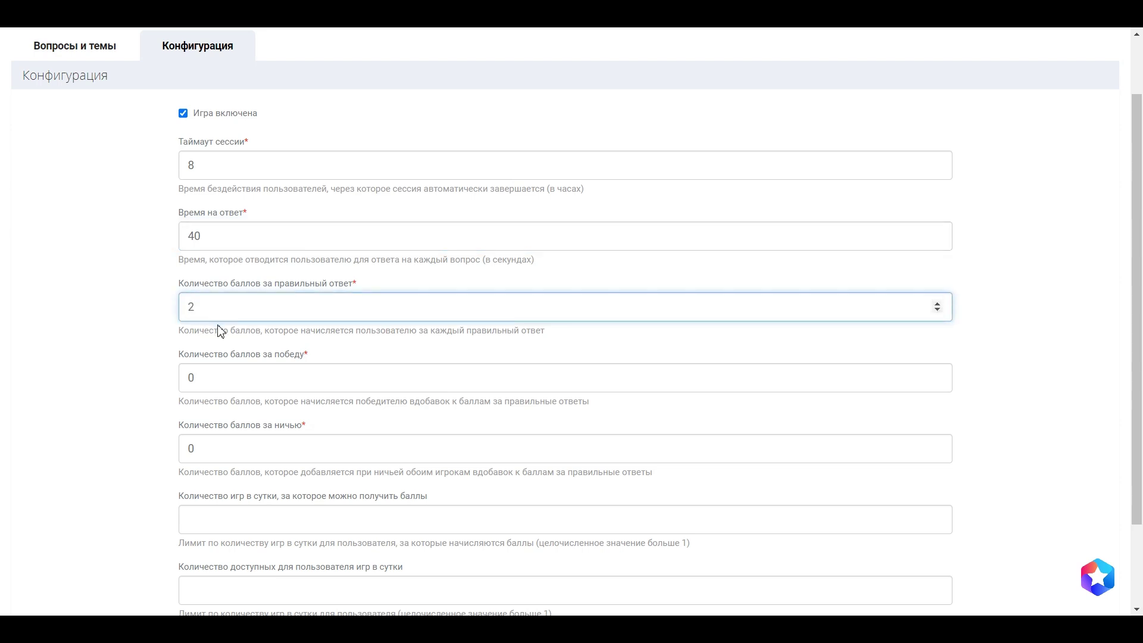
pyautogui.scroll(-2, 235, 324)
pyautogui.doubleClick(190, 304)
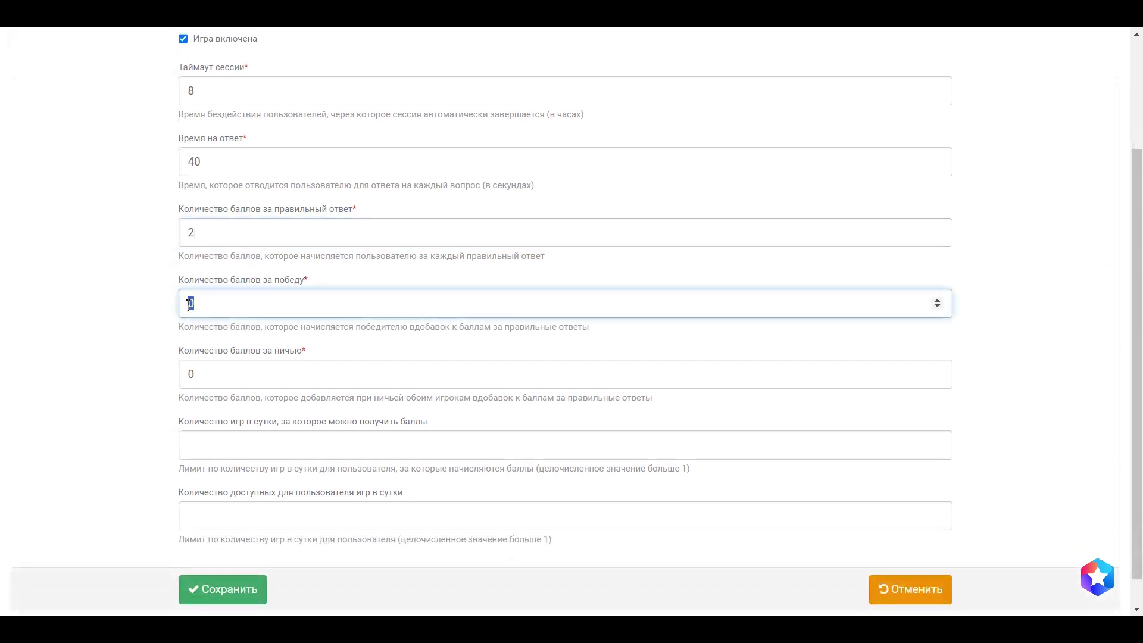
pyautogui.write('5')
pyautogui.doubleClick(190, 376)
pyautogui.write('1')
pyautogui.click(150, 384)
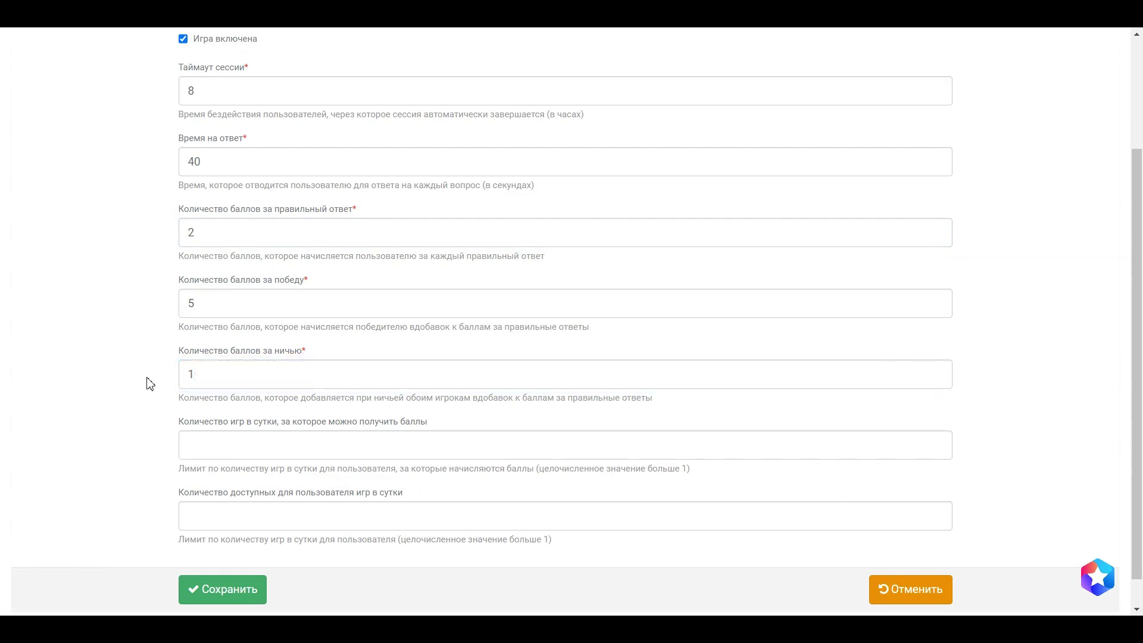
pyautogui.doubleClick(209, 374)
pyautogui.write('0')
pyautogui.click(152, 379)
# Set daily point-earning games to 10 and games per user to 5, then save the configuration.
pyautogui.click(223, 450)
pyautogui.write('1')
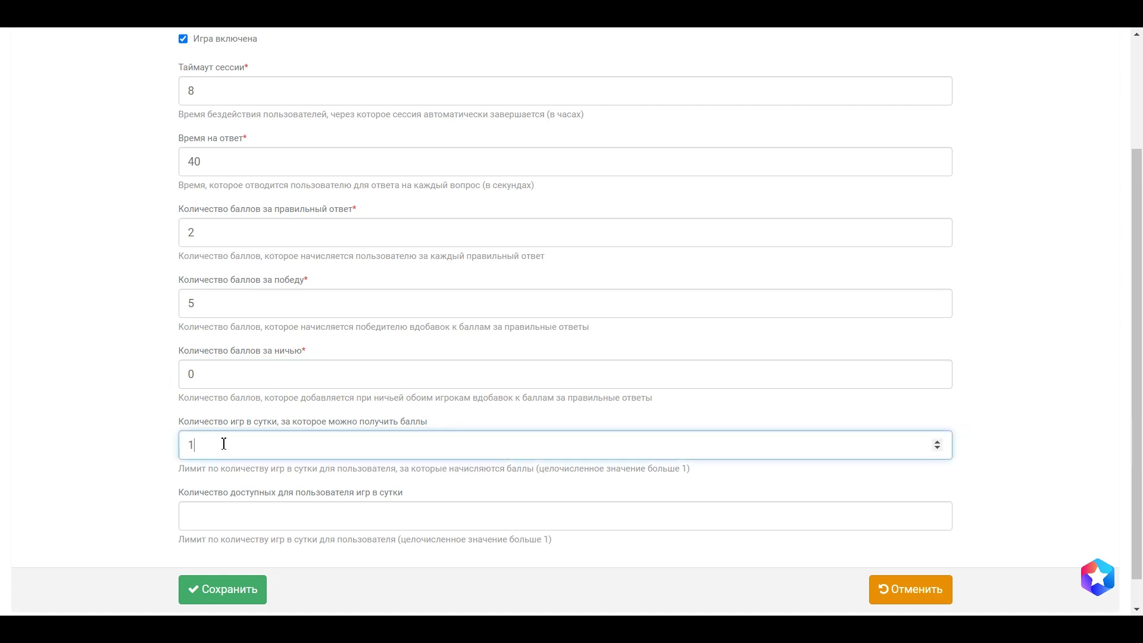
pyautogui.write('0')
pyautogui.click(220, 513)
pyautogui.write('5')
pyautogui.click(146, 498)
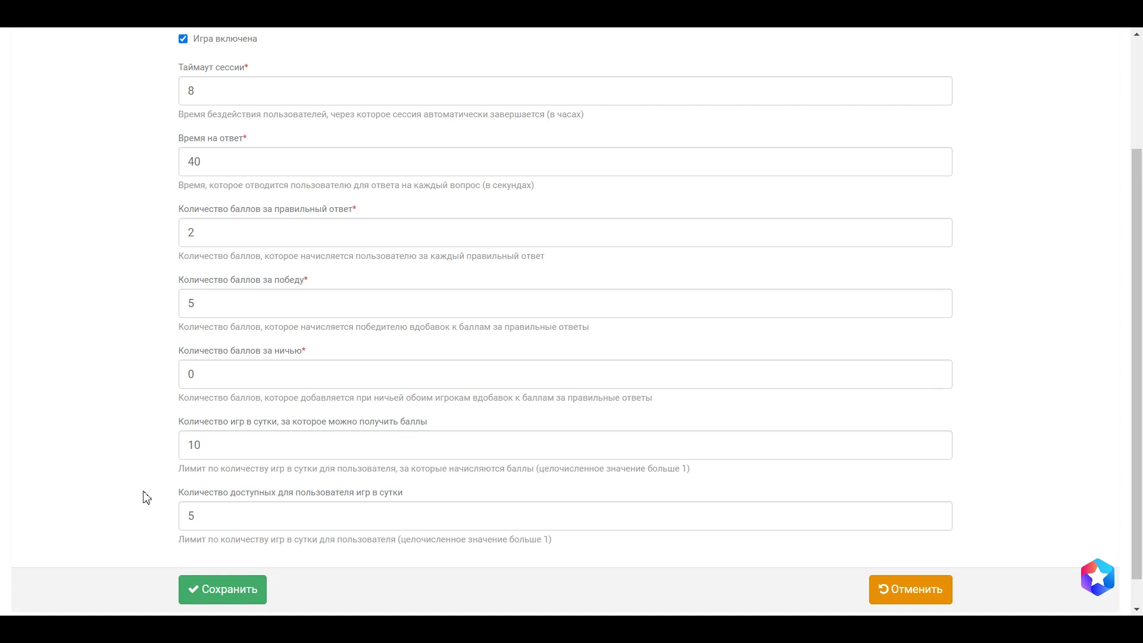
pyautogui.scroll(2, 146, 497)
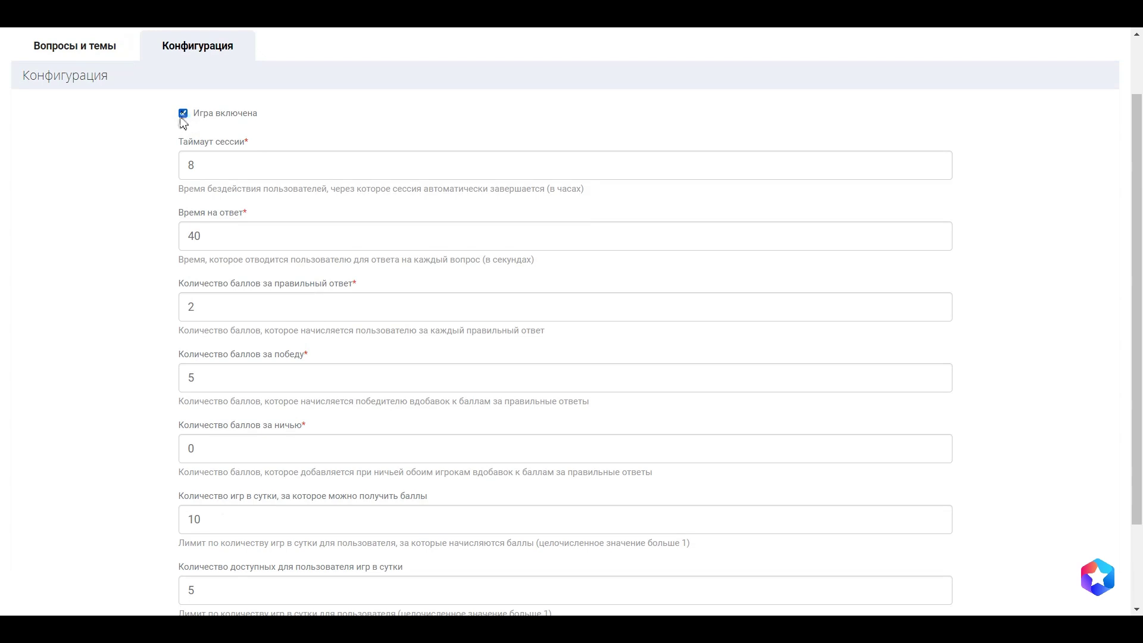
pyautogui.scroll(-3, 135, 291)
pyautogui.click(218, 563)
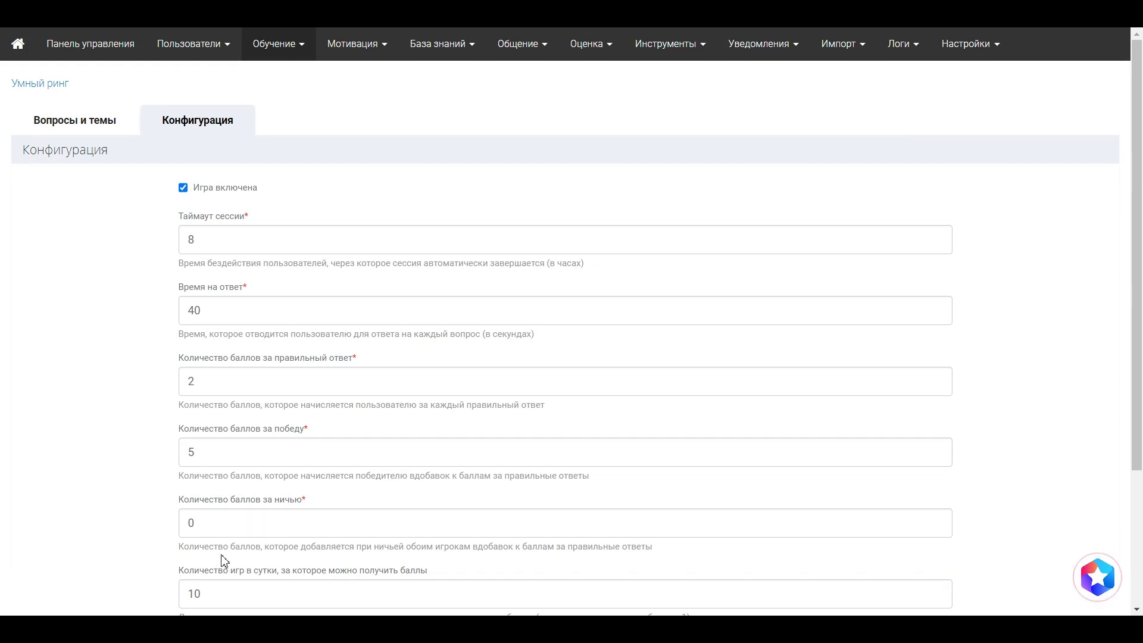
# In Настройки' public portal structure, open and save the Умный ринг menu entry.
pyautogui.click(970, 43)
pyautogui.click(975, 423)
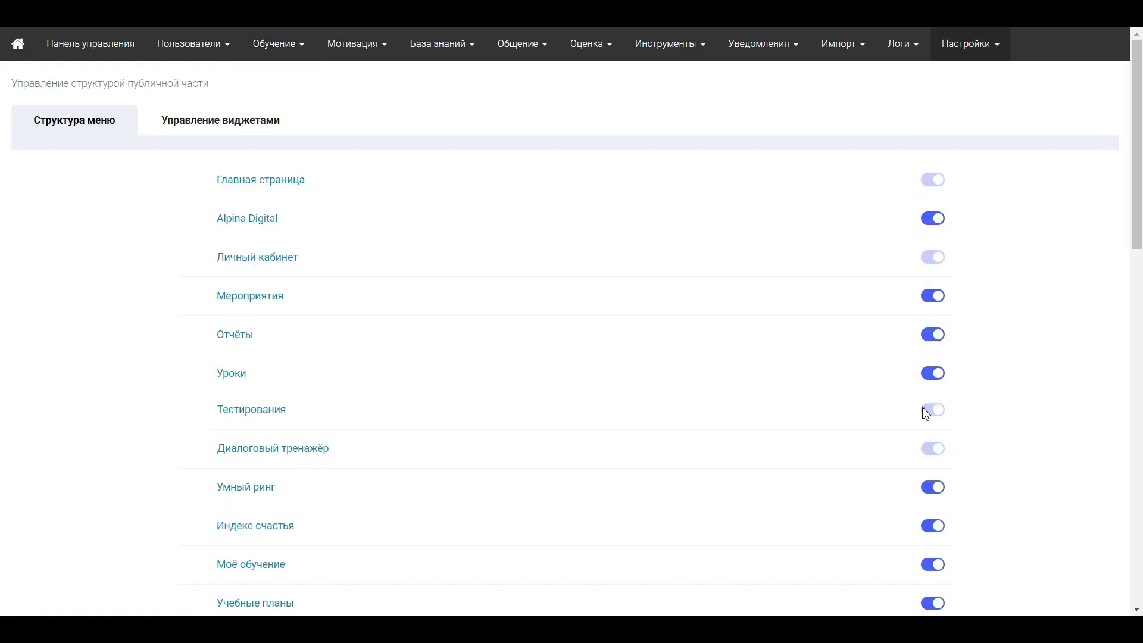
pyautogui.click(249, 493)
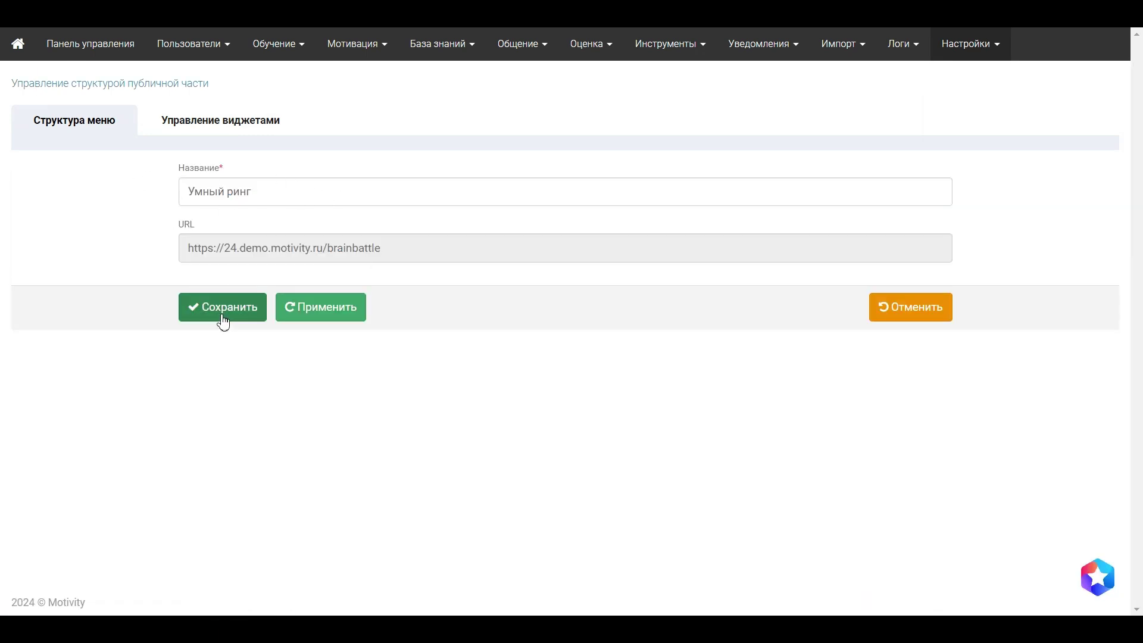
pyautogui.click(223, 321)
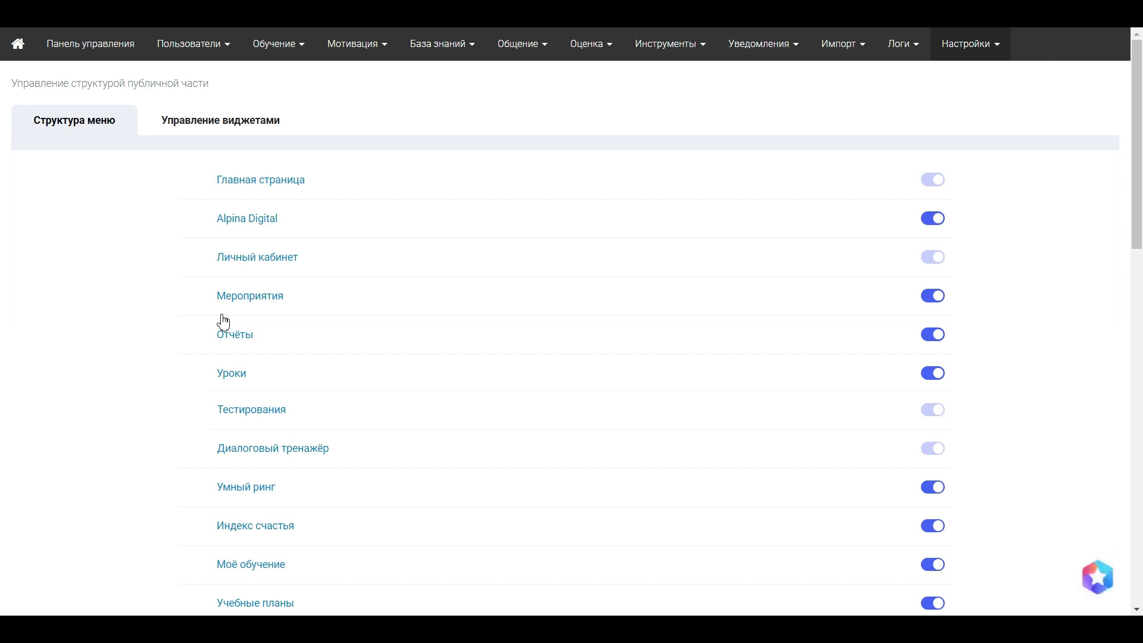
# Filter Пользователи > Роли > Общие разрешения by 'Умный рин'.
pyautogui.click(177, 37)
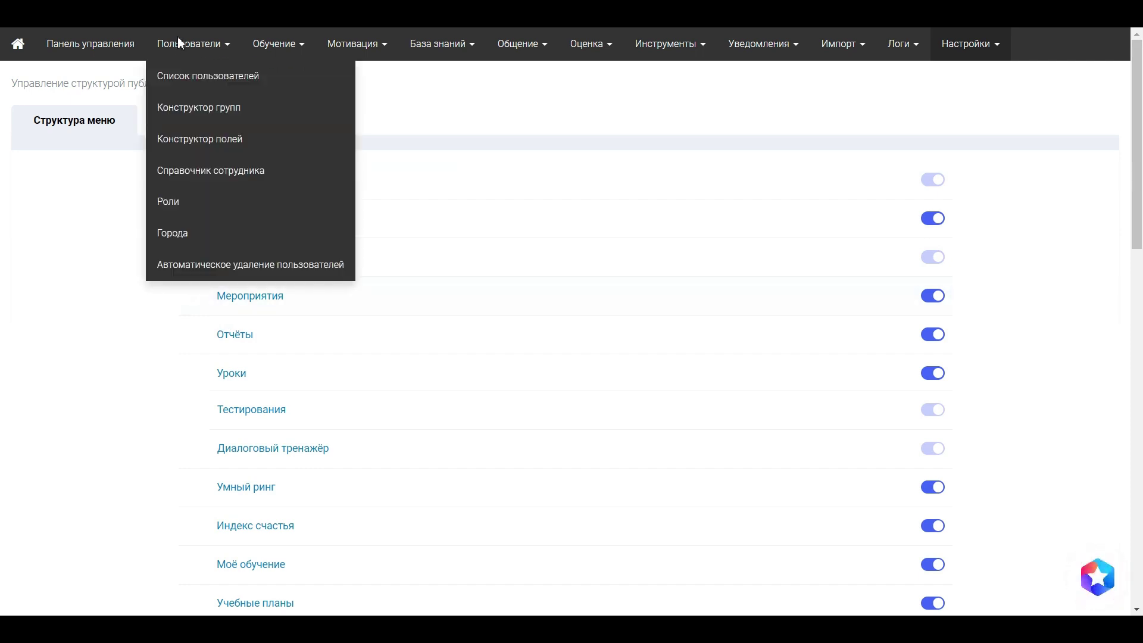
pyautogui.click(176, 202)
pyautogui.click(173, 125)
pyautogui.click(305, 180)
pyautogui.write('Умный рин')
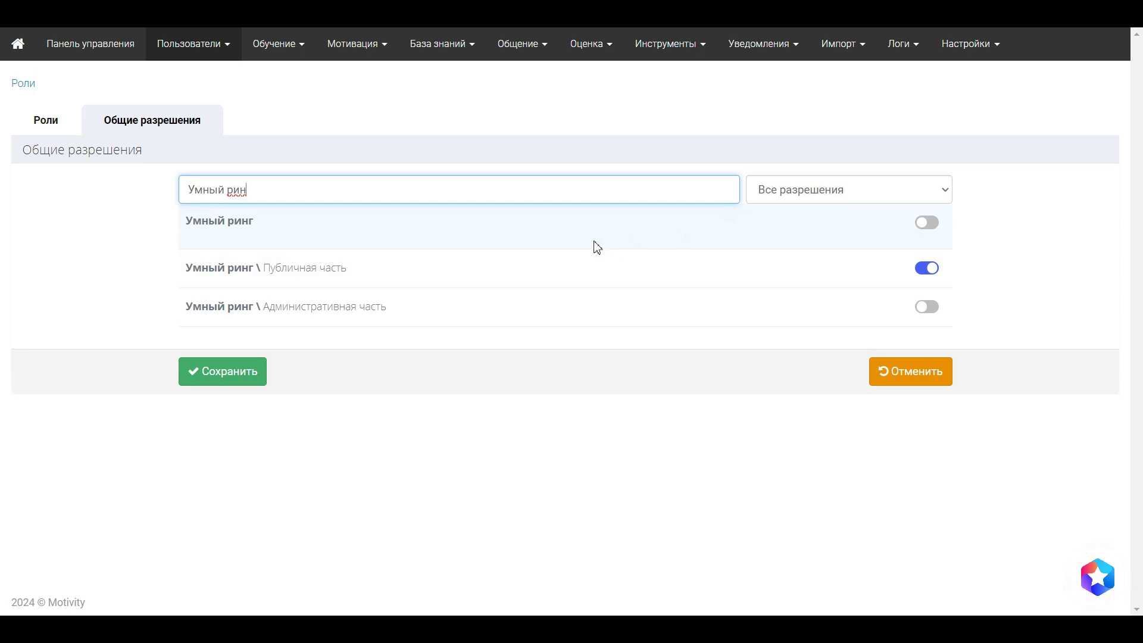
pyautogui.moveTo(347, 43)
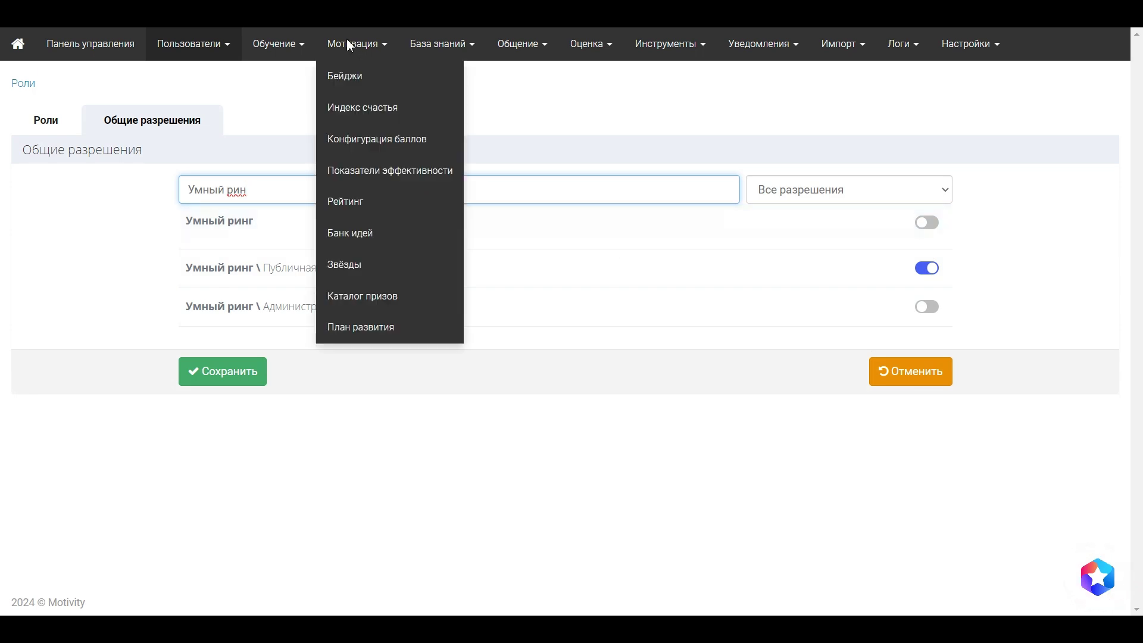
# Enter 2000 as Умный ринг's threshold on the module points restrictions tab and save.
pyautogui.click(390, 142)
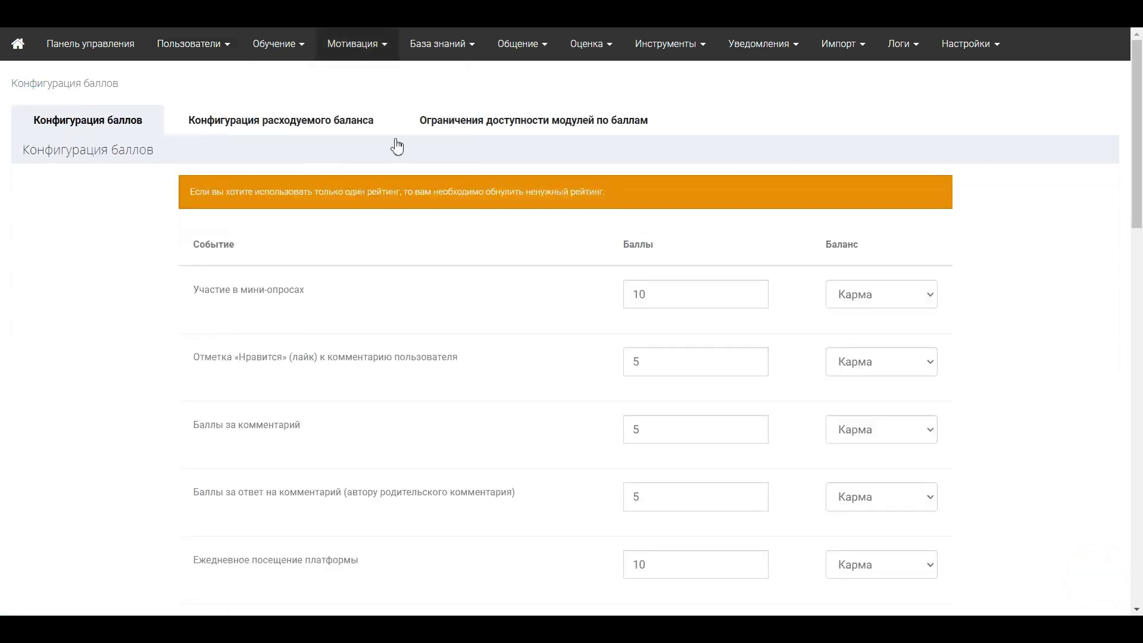
pyautogui.click(579, 121)
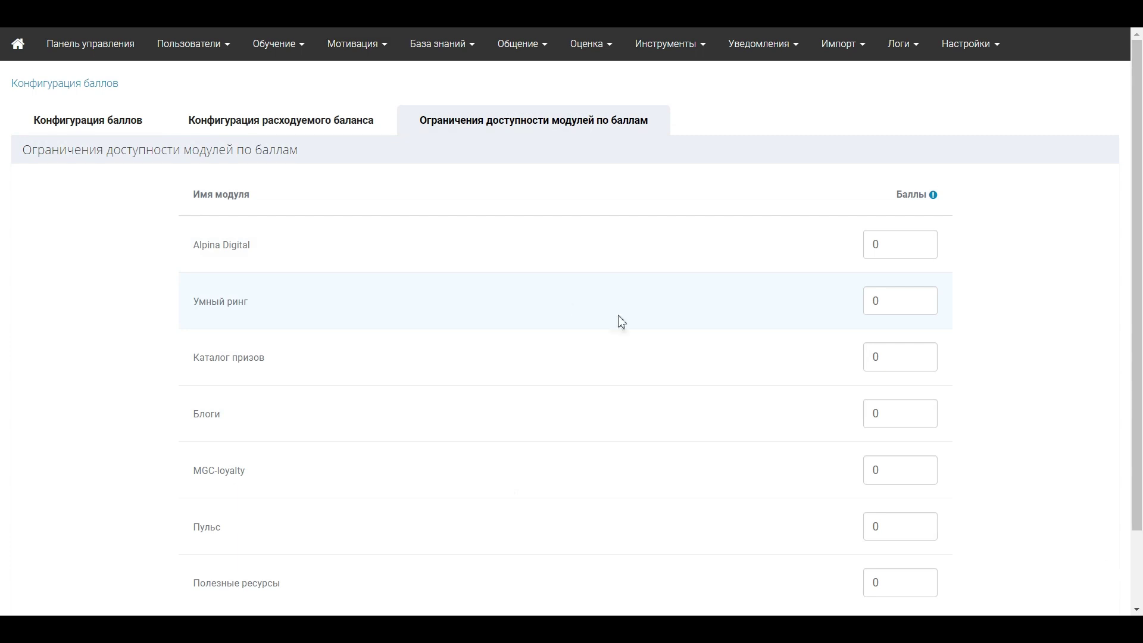
pyautogui.click(888, 303)
pyautogui.doubleClick(871, 301)
pyautogui.write('2000')
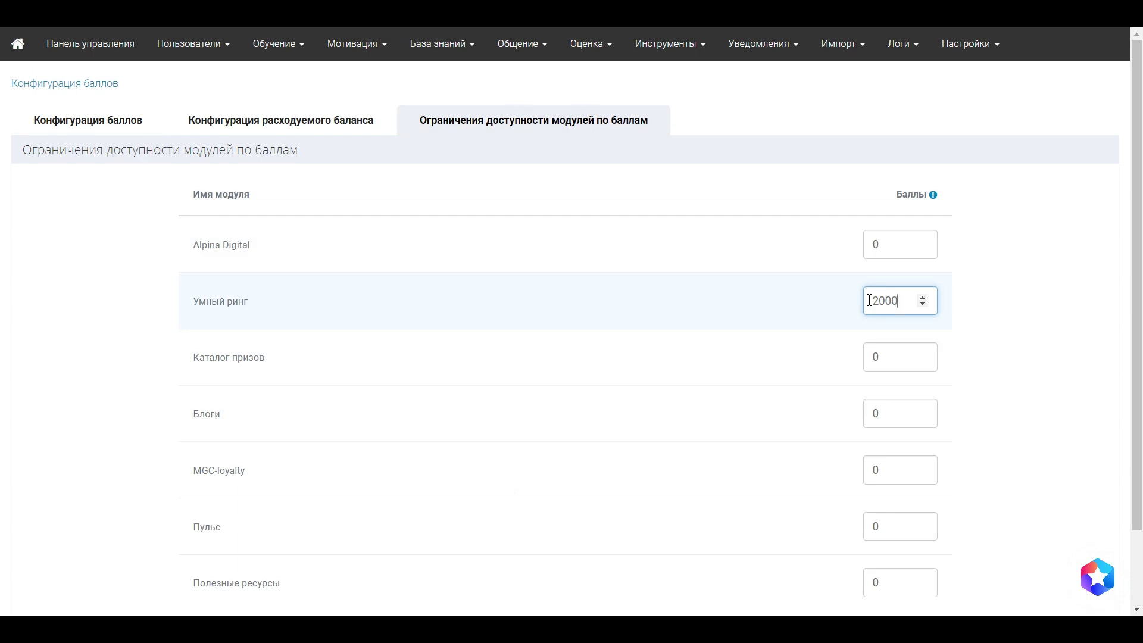
pyautogui.scroll(-2, 556, 355)
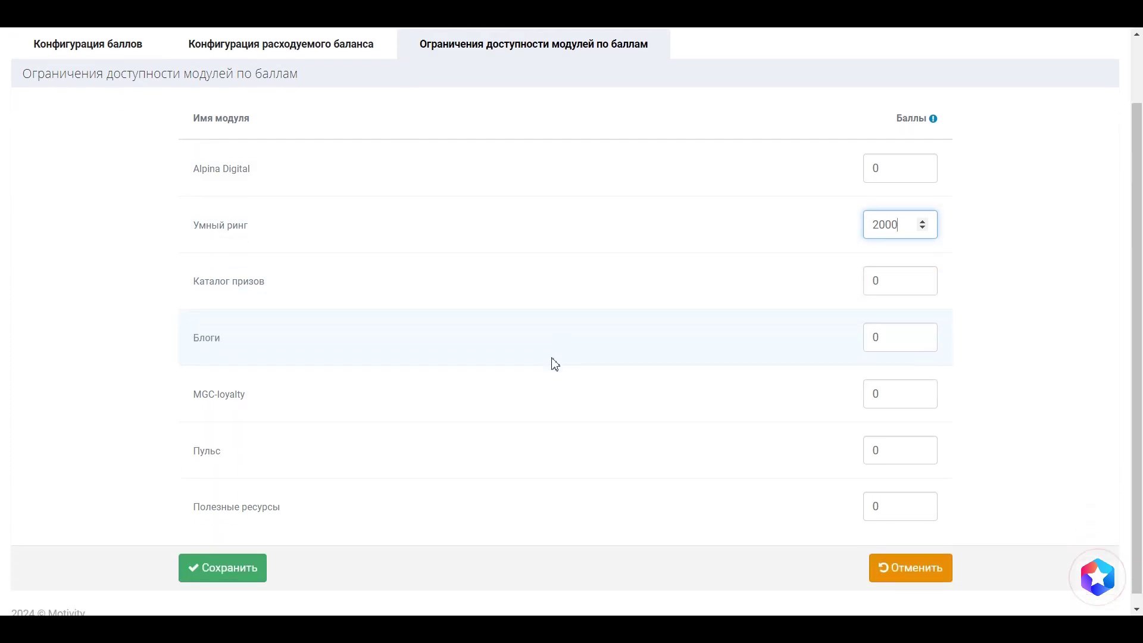
pyautogui.click(235, 558)
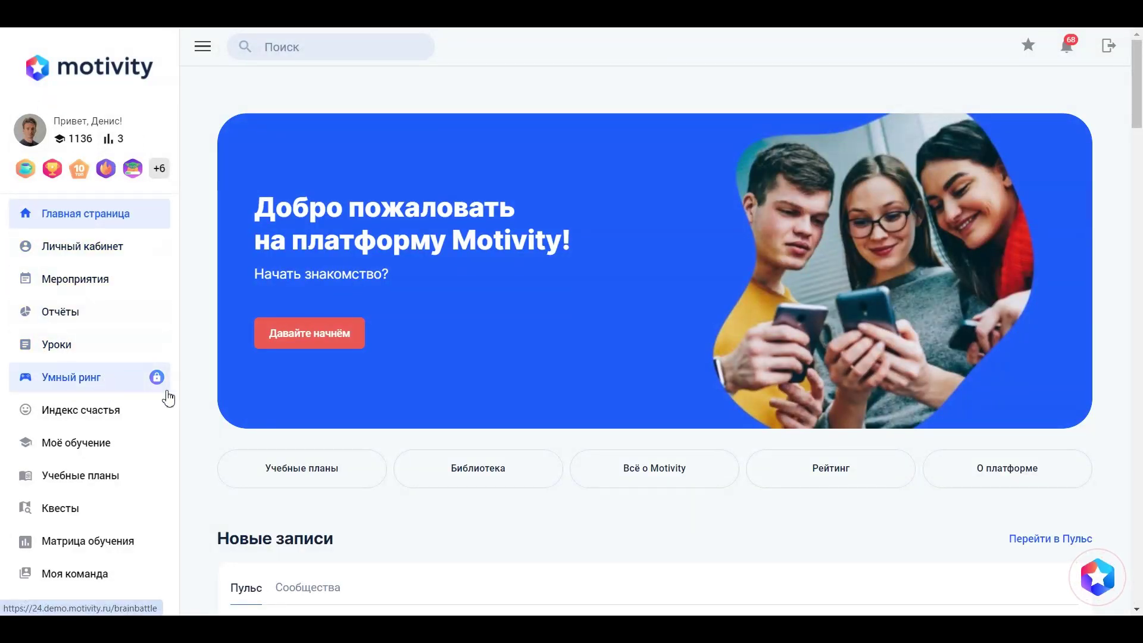
# Open the Умный ринг game list from the portal sidebar, reopening it via Главная страница.
pyautogui.click(127, 379)
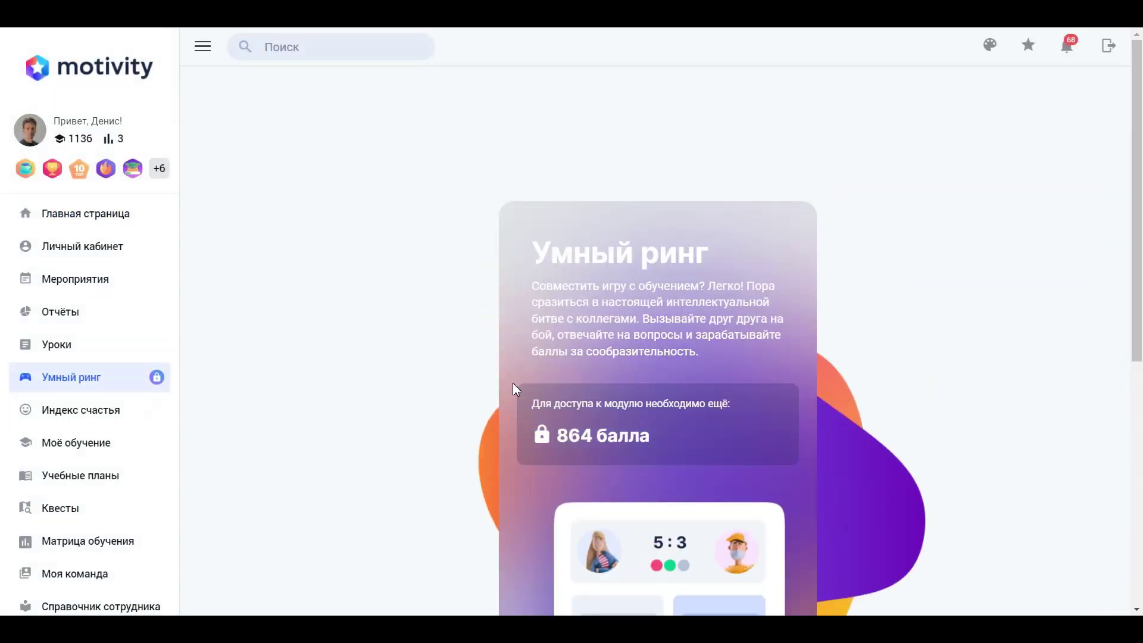
pyautogui.scroll(-3, 877, 358)
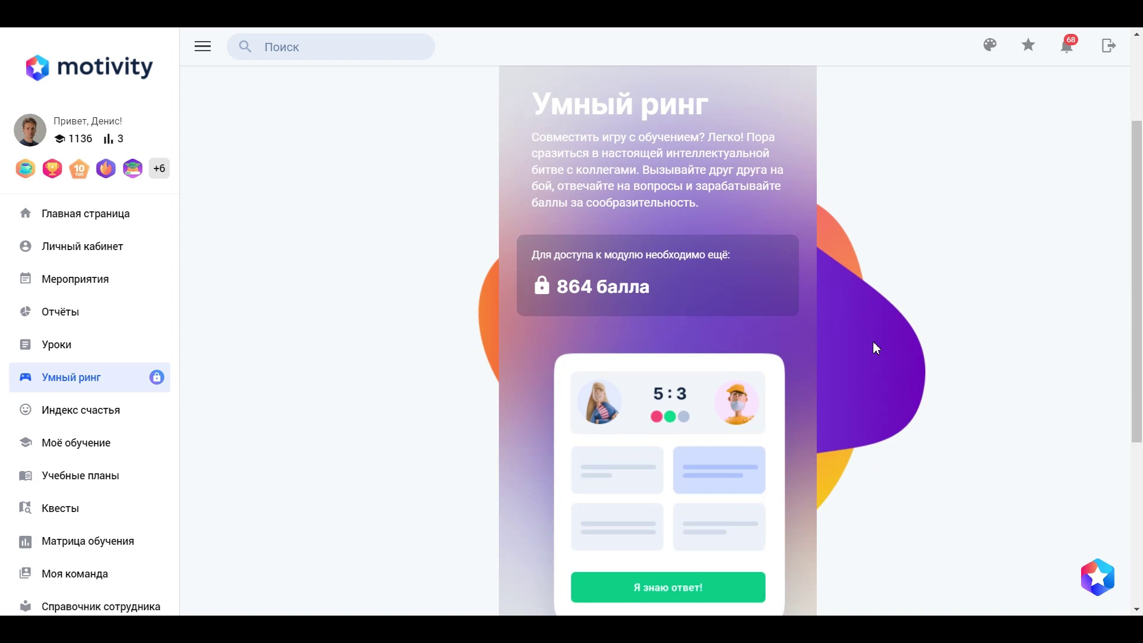
pyautogui.click(101, 67)
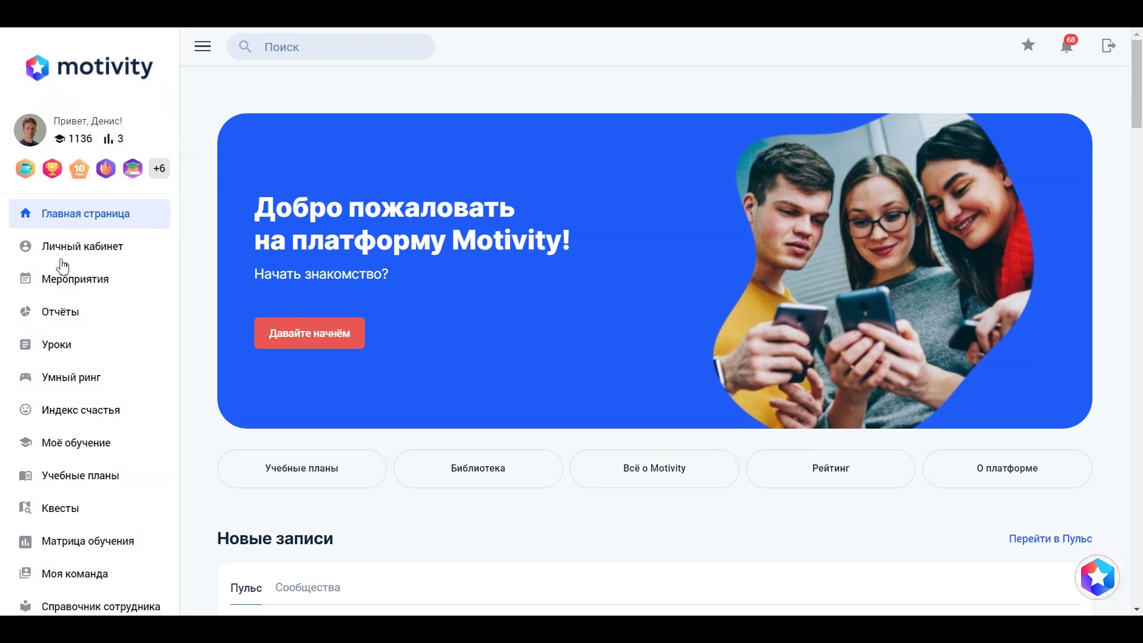
pyautogui.click(69, 384)
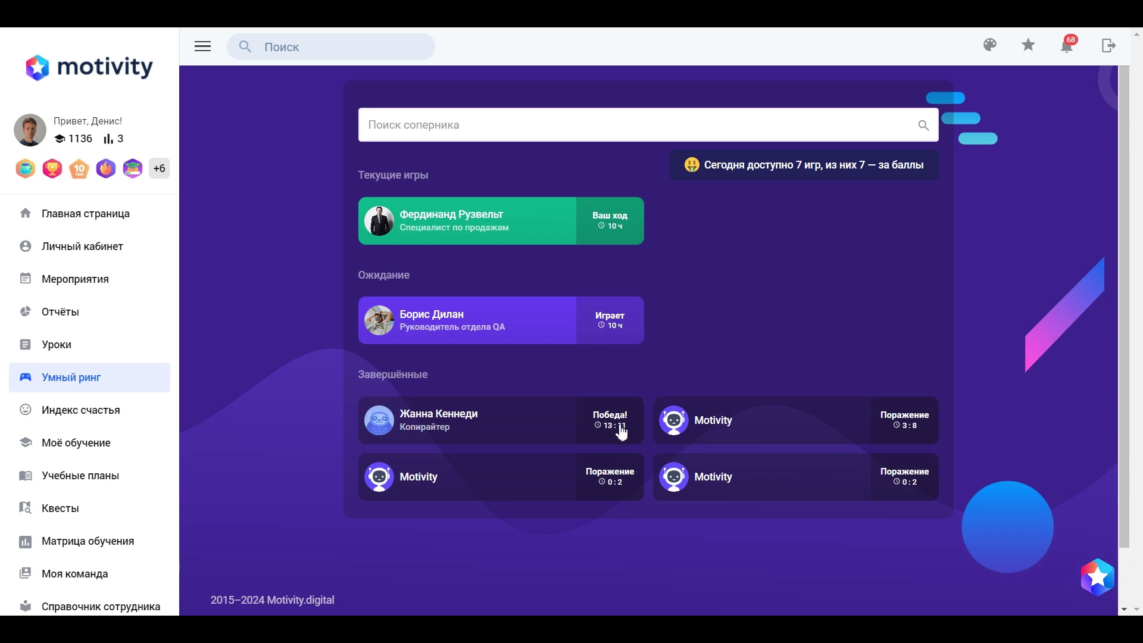
# Challenge a colleague found by name and answer the Известные люди round questions.
pyautogui.click(405, 139)
pyautogui.write('Мария')
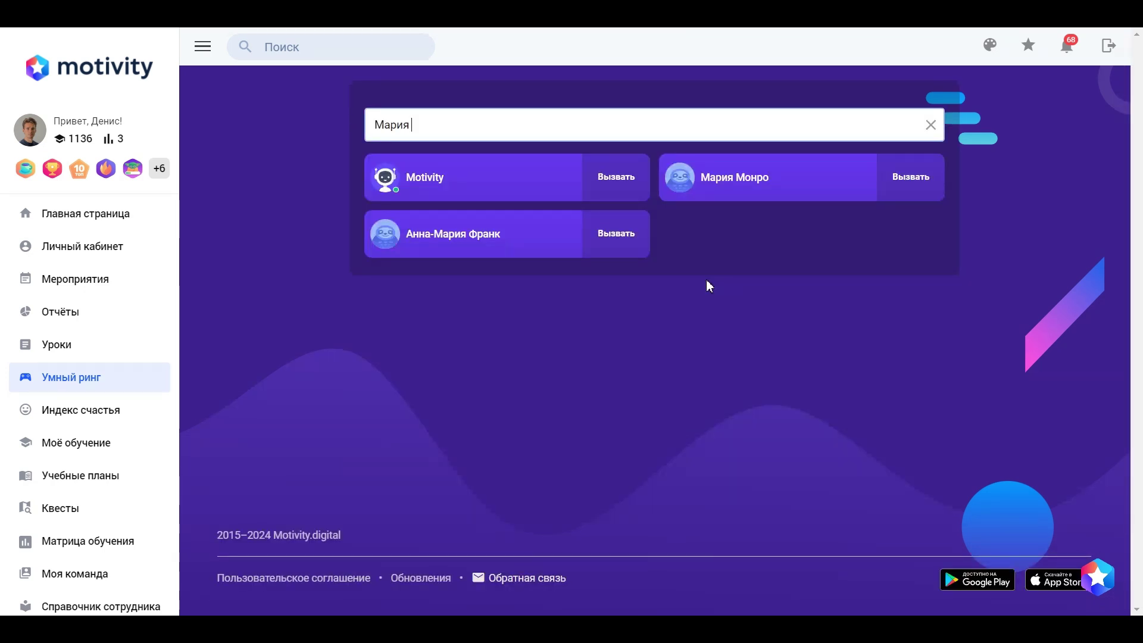
pyautogui.write(' М')
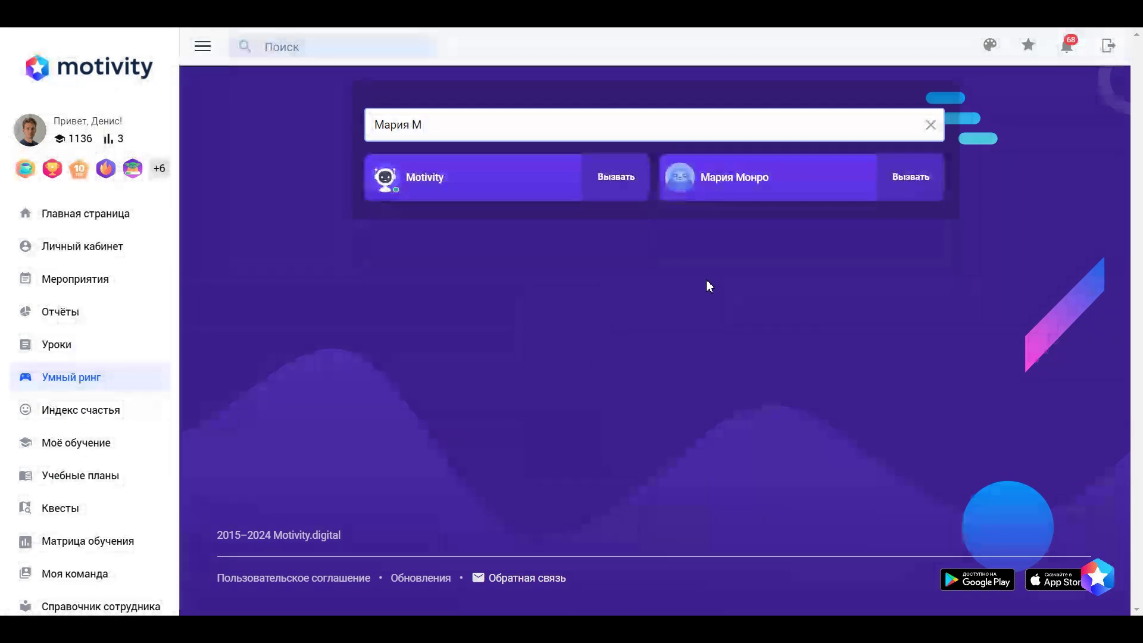
pyautogui.write('онро')
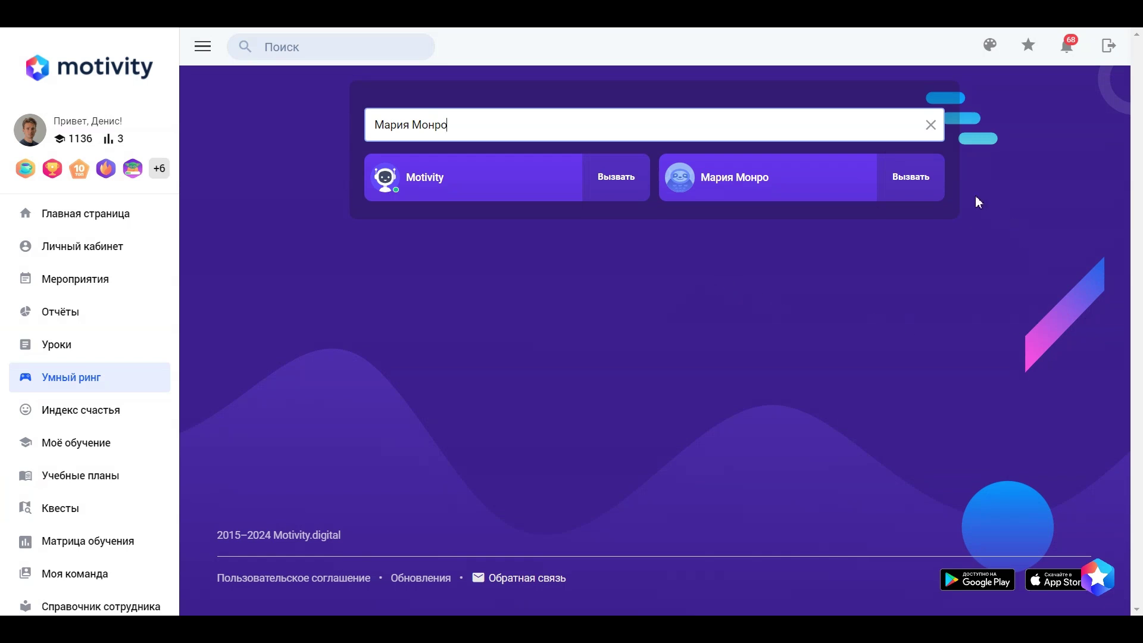
pyautogui.click(914, 182)
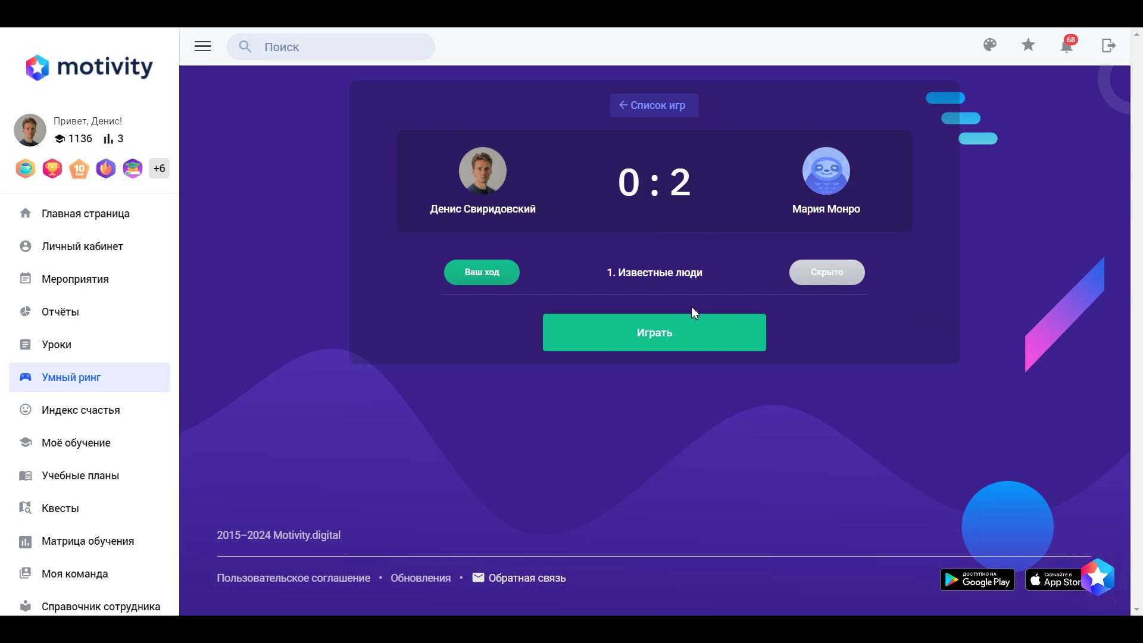
pyautogui.click(647, 333)
pyautogui.click(716, 354)
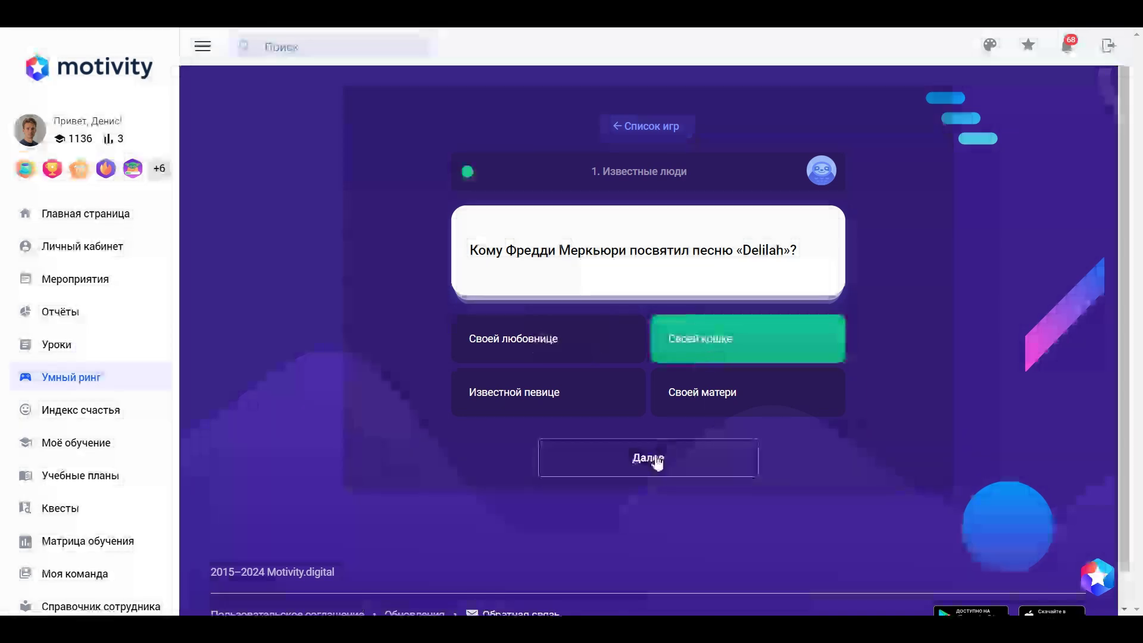
pyautogui.click(653, 458)
pyautogui.click(698, 413)
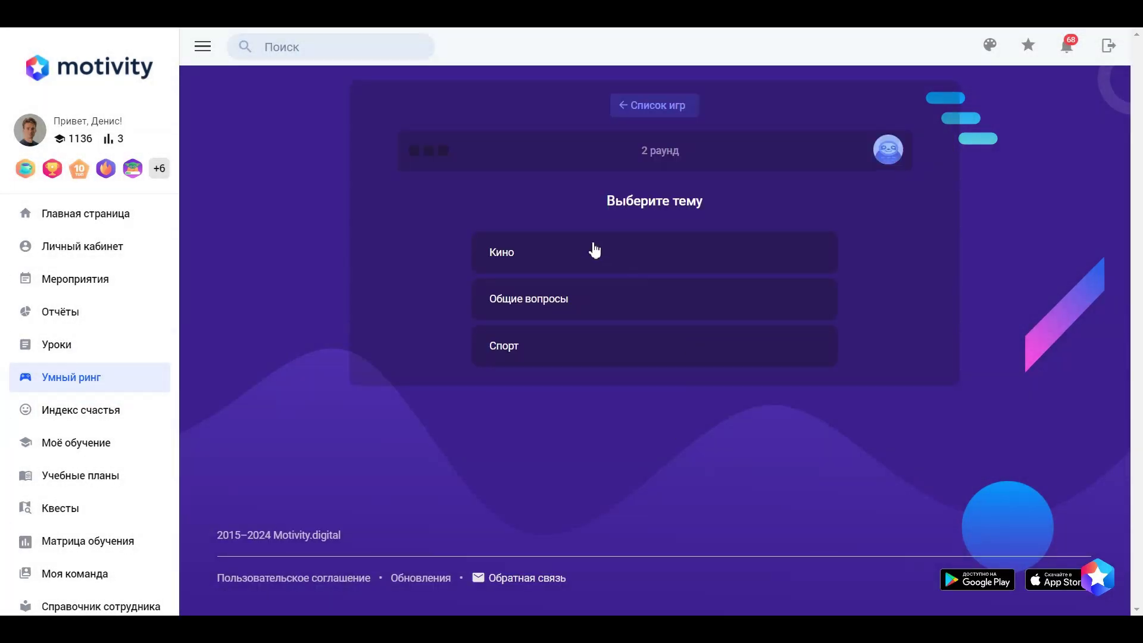
# Pick Общие вопросы and answer its three questions, bringing the score to 4:2.
pyautogui.click(575, 302)
pyautogui.click(620, 416)
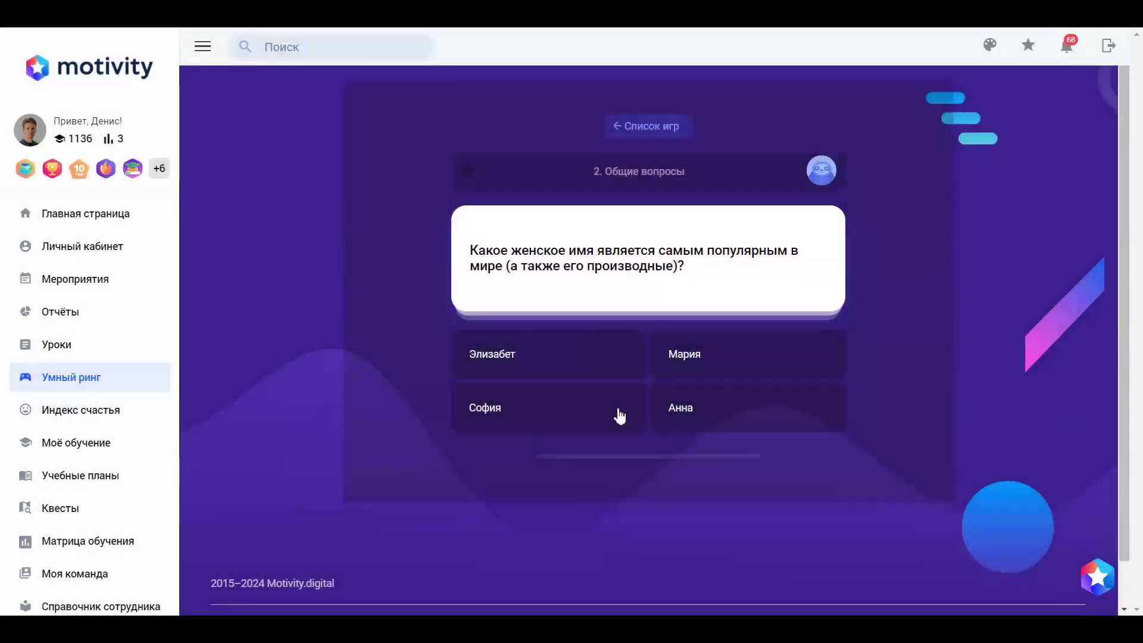
pyautogui.click(667, 369)
pyautogui.click(648, 469)
pyautogui.click(576, 361)
pyautogui.click(626, 495)
pyautogui.click(528, 398)
pyautogui.click(628, 457)
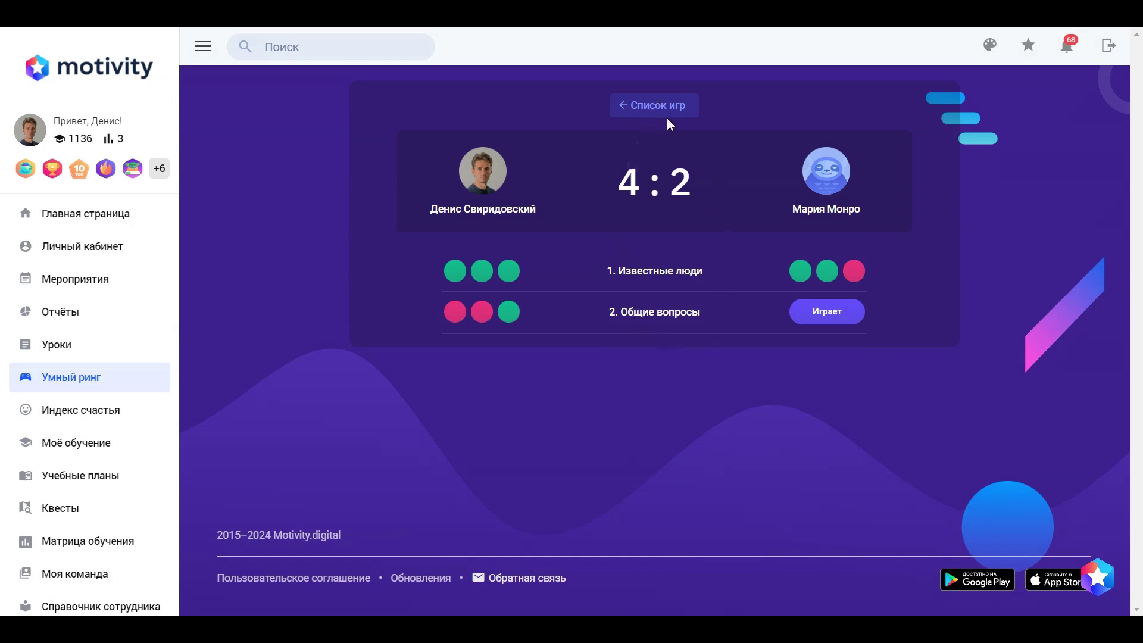
# Challenge the Motivity bot to a new game from the game list.
pyautogui.click(652, 109)
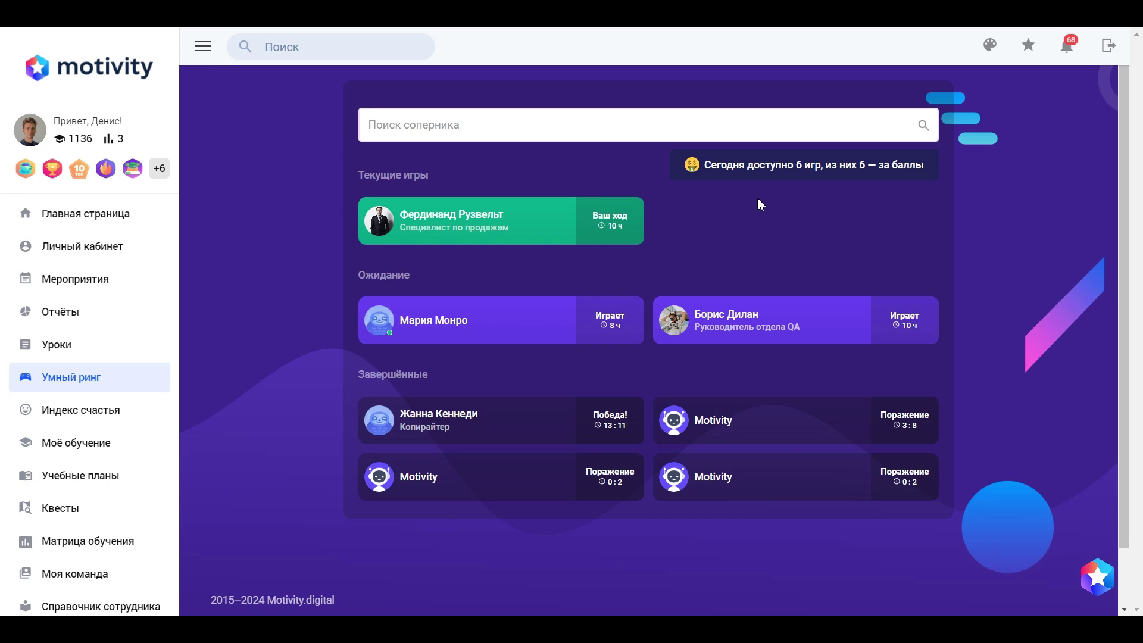
pyautogui.click(597, 131)
pyautogui.write('M')
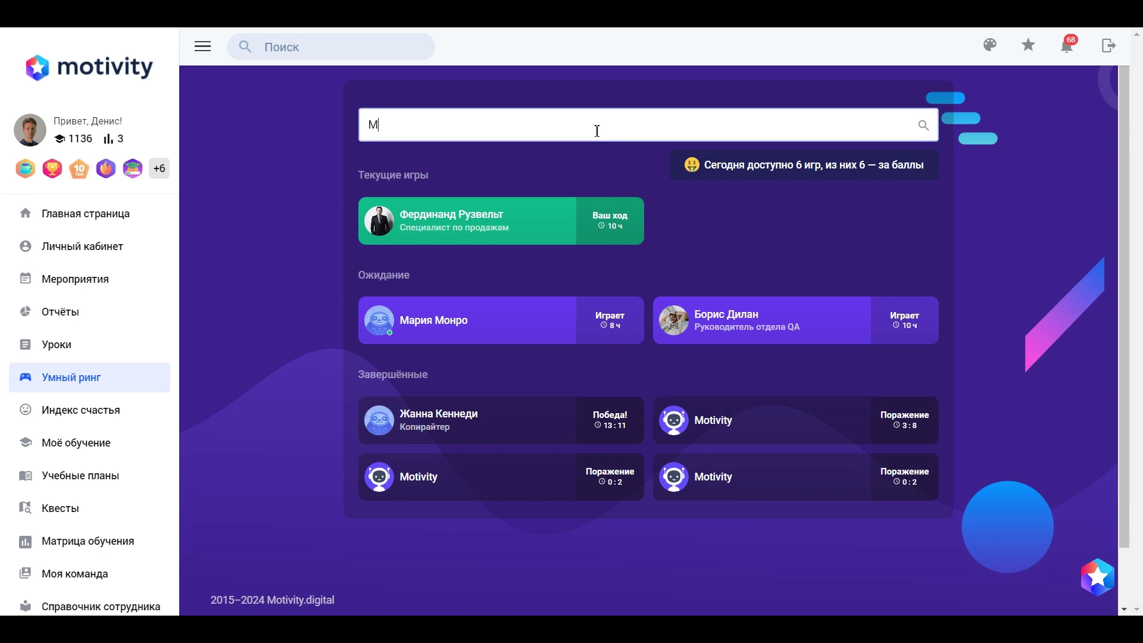
pyautogui.write('otivity')
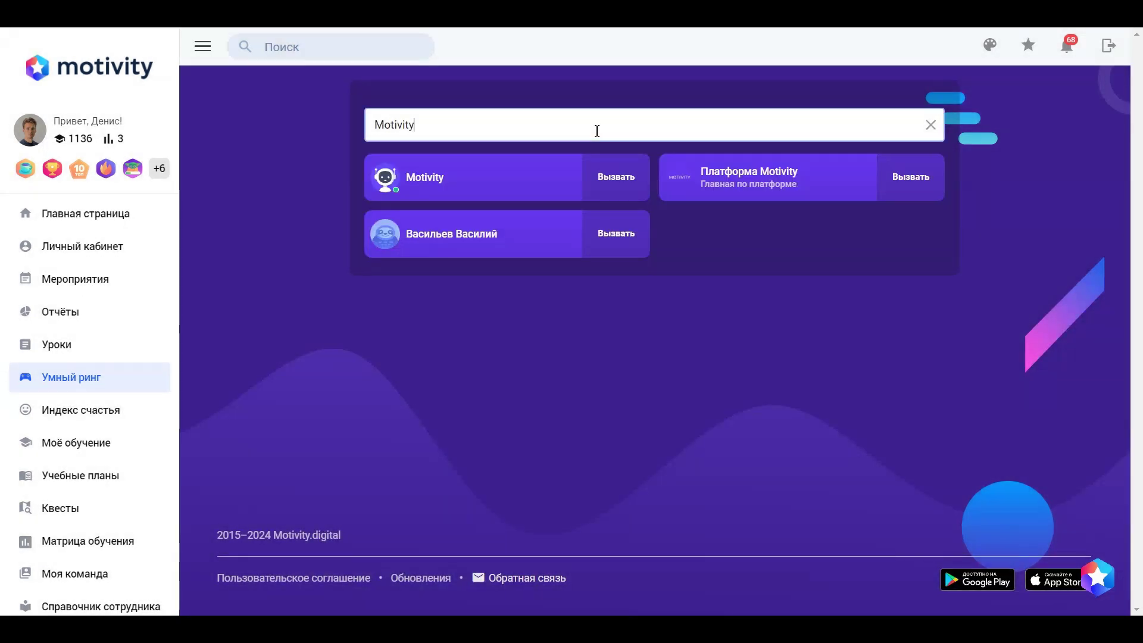
pyautogui.click(613, 177)
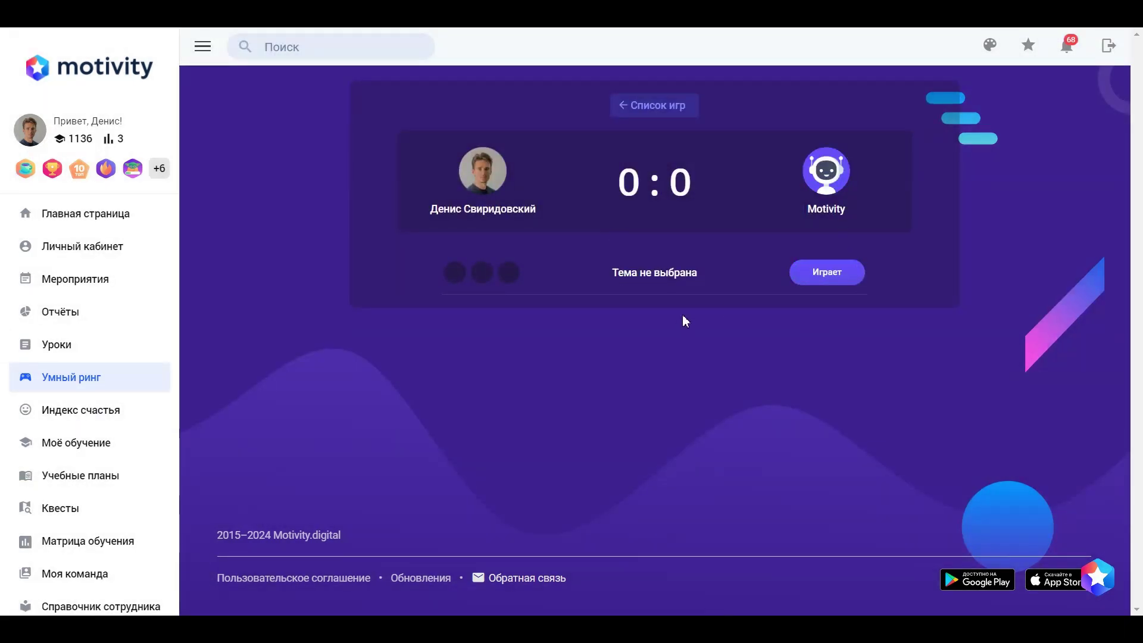
# Review the finished 0:2 defeat against Motivity and close its result.
pyautogui.click(643, 110)
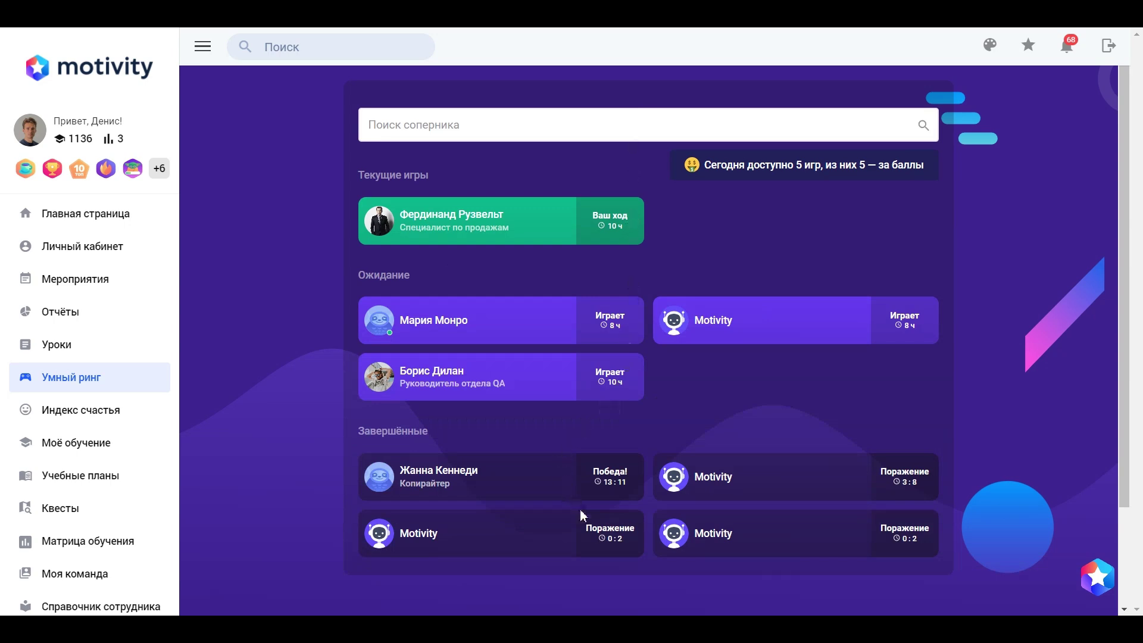
pyautogui.click(605, 542)
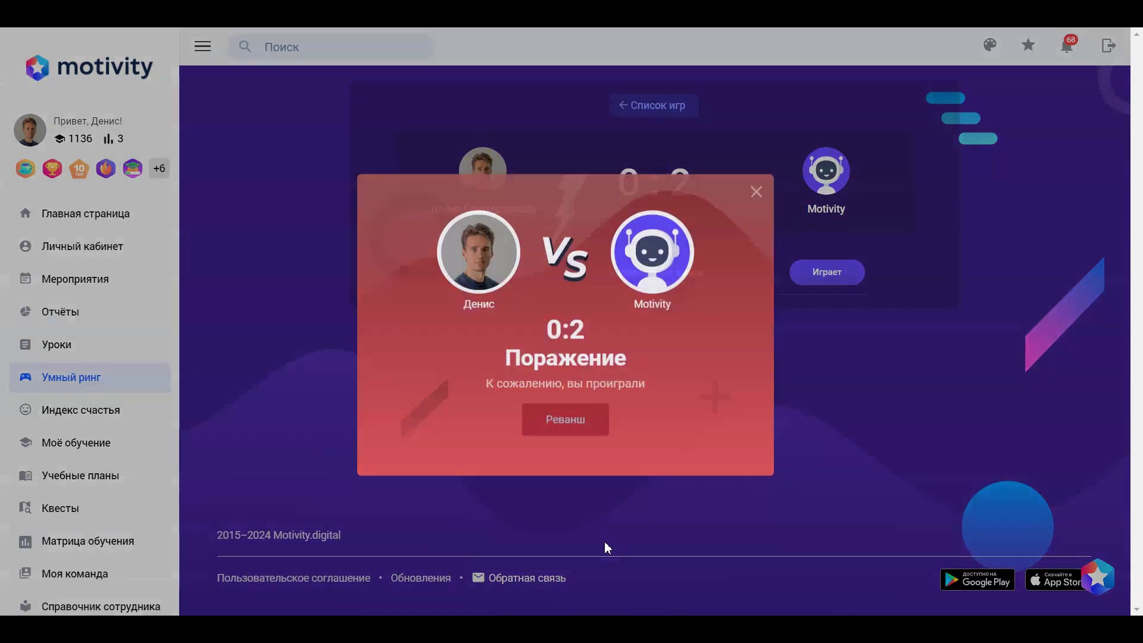
pyautogui.click(761, 195)
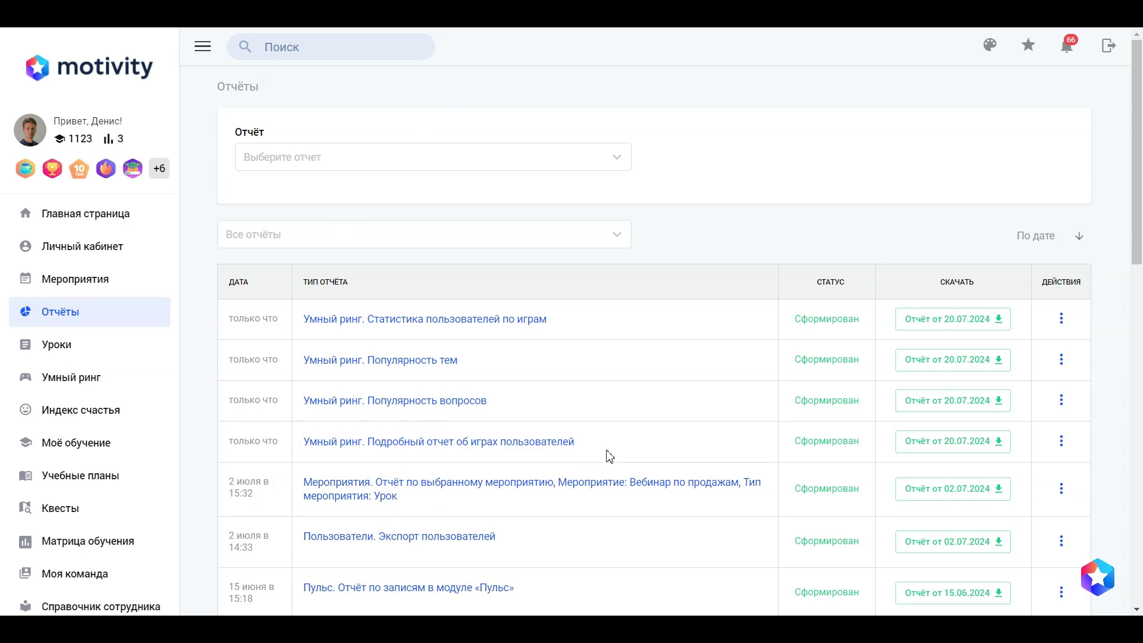
# Filter the report type list by 'Умный', then return to the Умный ринг game lobby.
pyautogui.click(618, 159)
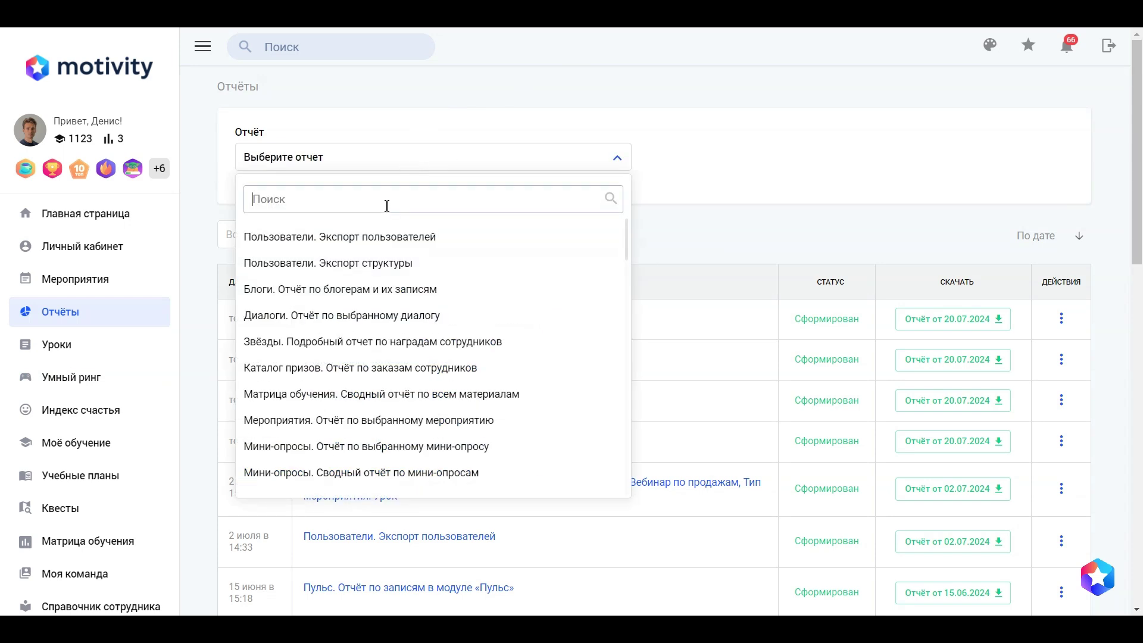
pyautogui.write('Умный')
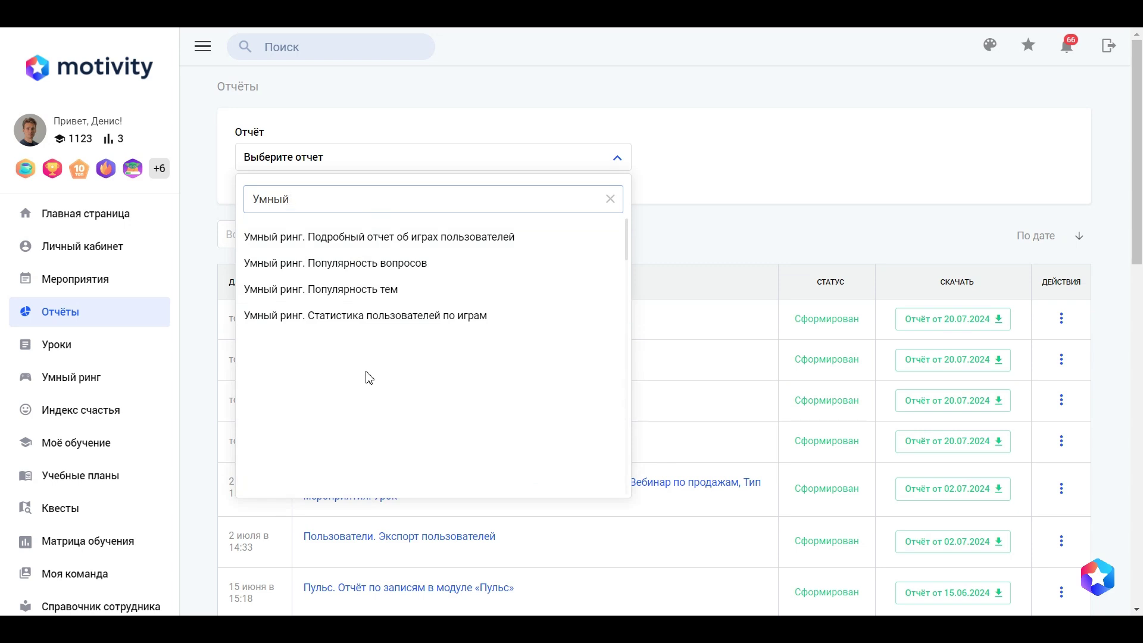
pyautogui.click(79, 377)
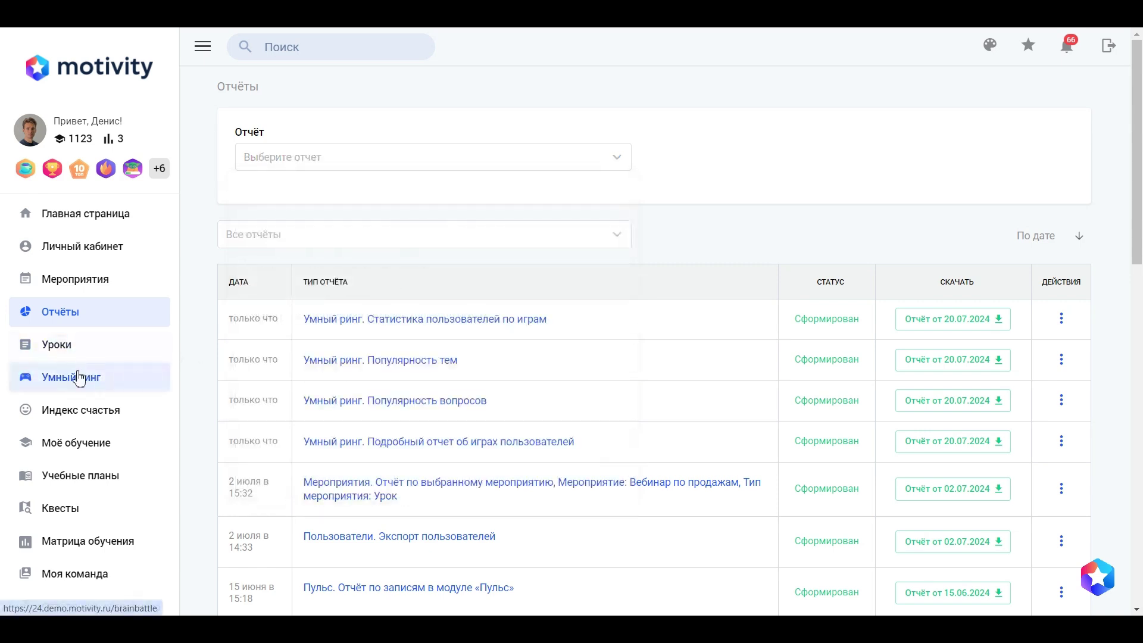
pyautogui.click(79, 376)
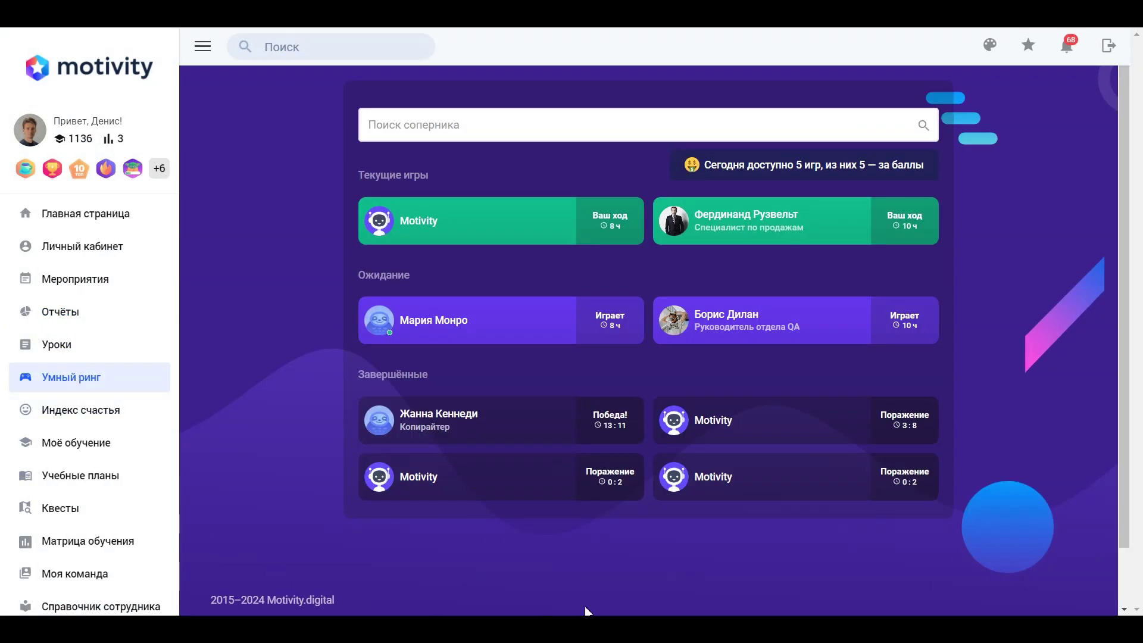